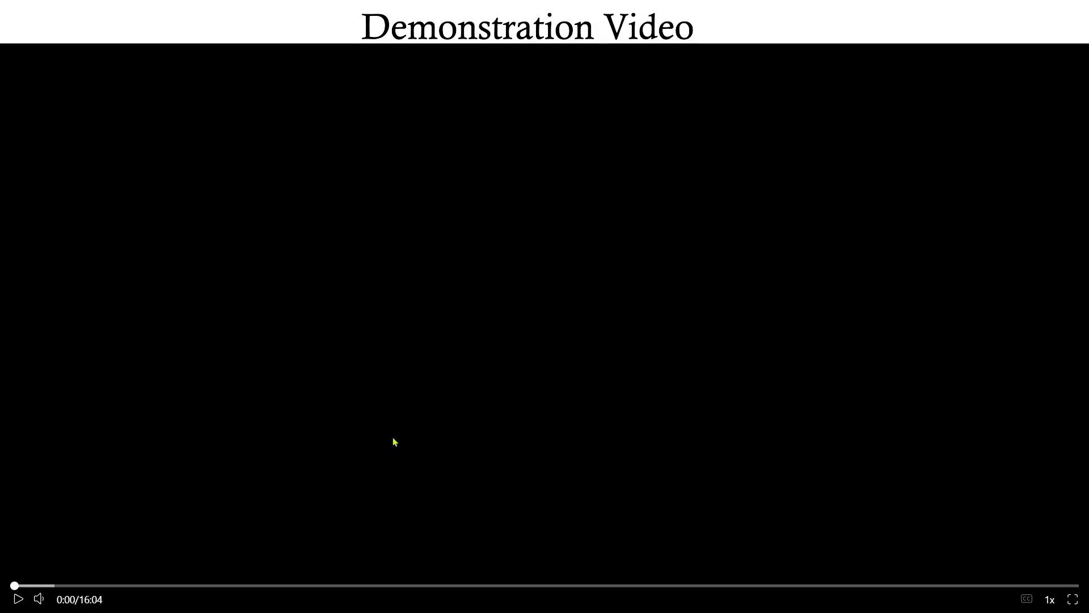
pyautogui.click(395, 442)
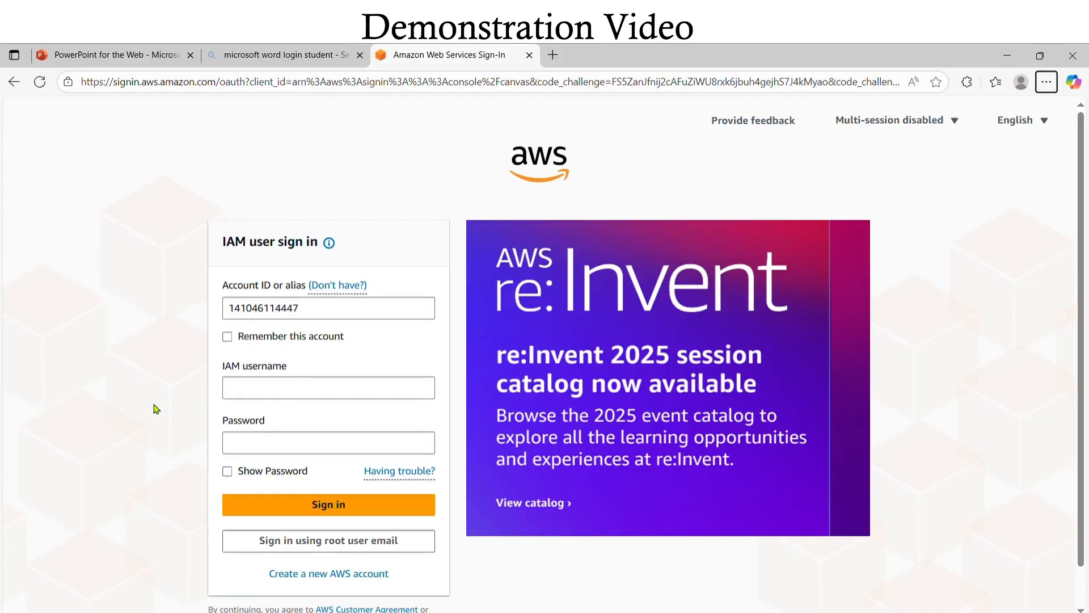
# - Sign in to the AWS console as IAM user cloud_user with the account password
pyautogui.click(230, 388)
pyautogui.write('cloud_user')
pyautogui.click(258, 451)
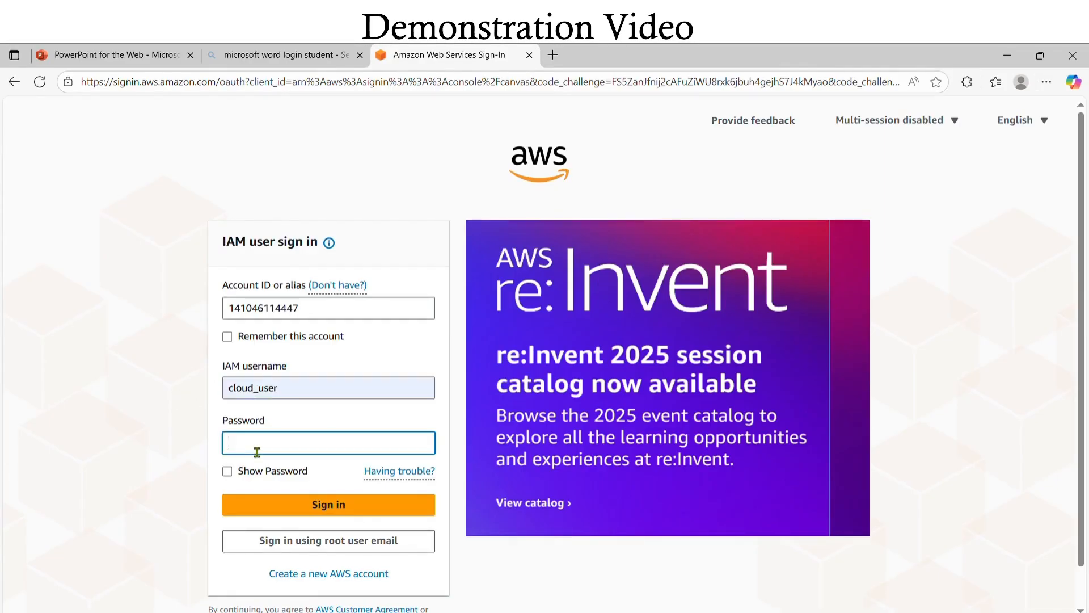
pyautogui.hotkey('ctrl', 'v')
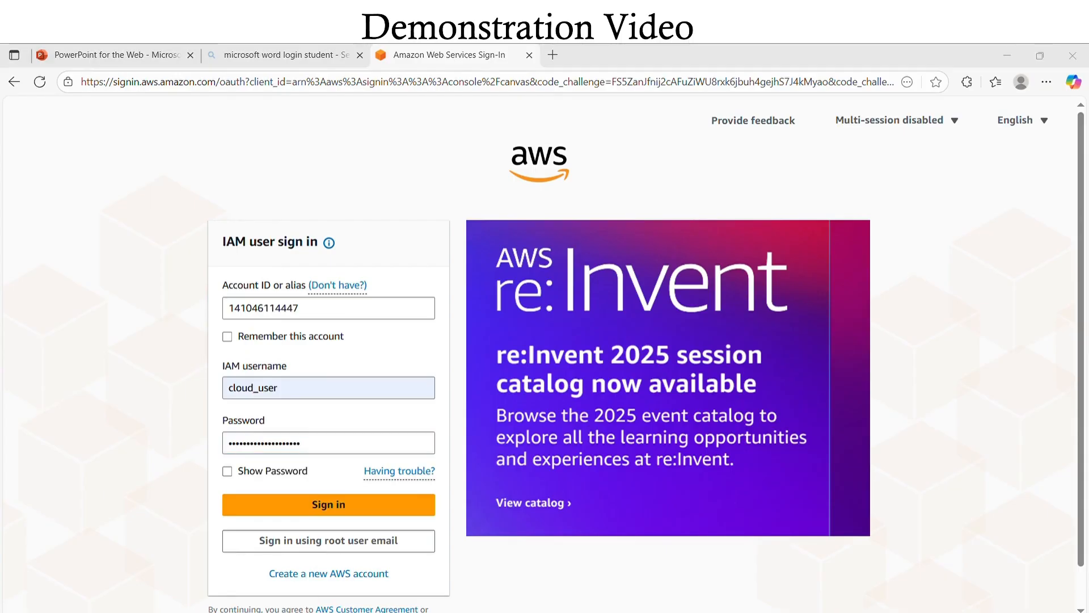
pyautogui.click(318, 513)
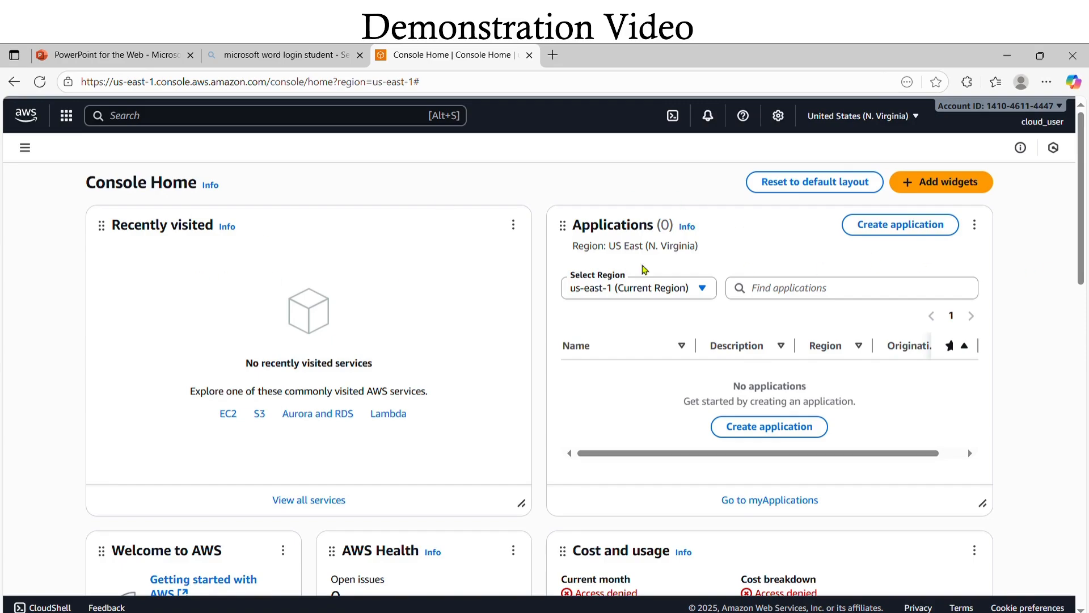
# - List the AWS services in the Developer Tools category
pyautogui.click(66, 118)
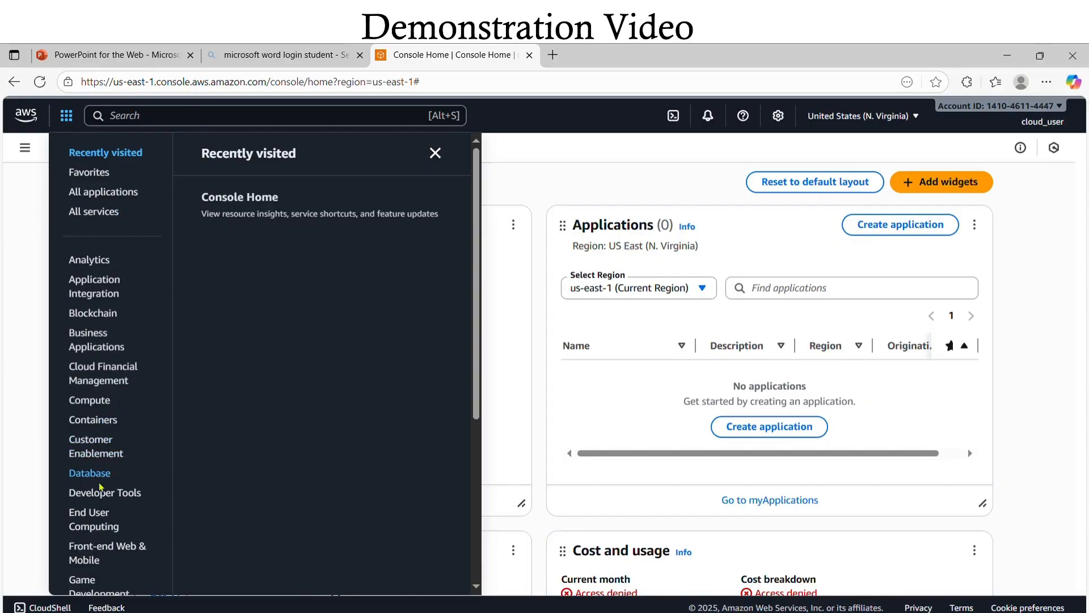
pyautogui.scroll(-1, 95, 510)
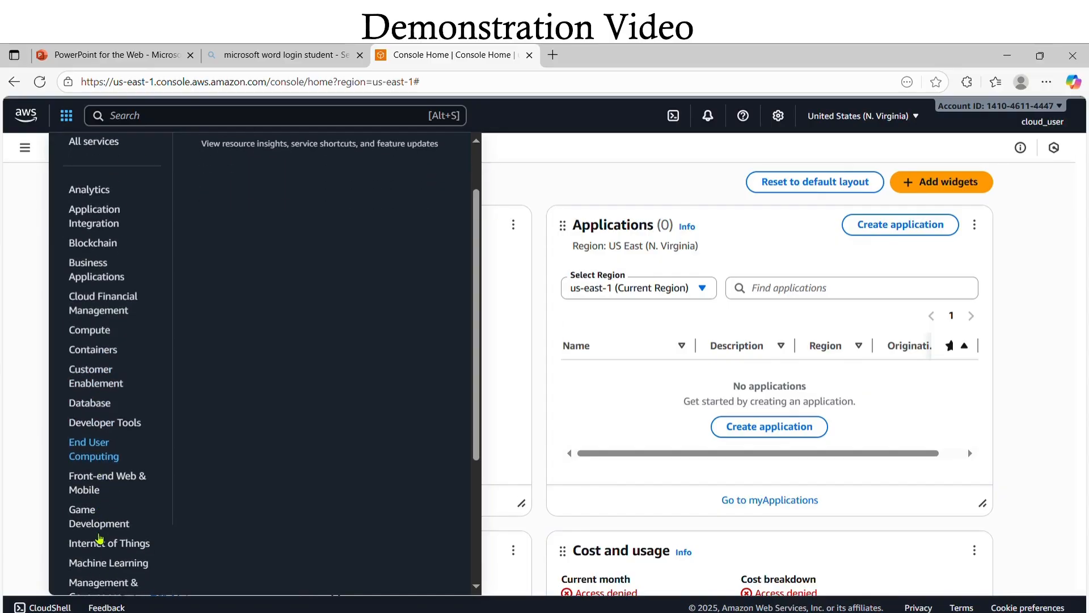
pyautogui.scroll(-1, 97, 538)
pyautogui.scroll(-1, 96, 537)
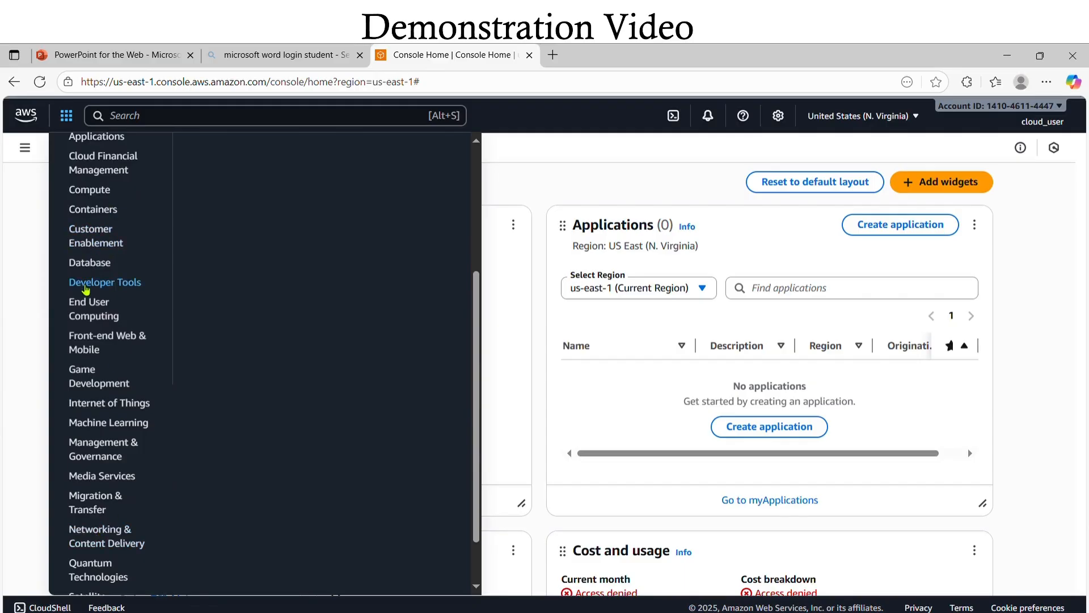
pyautogui.click(86, 289)
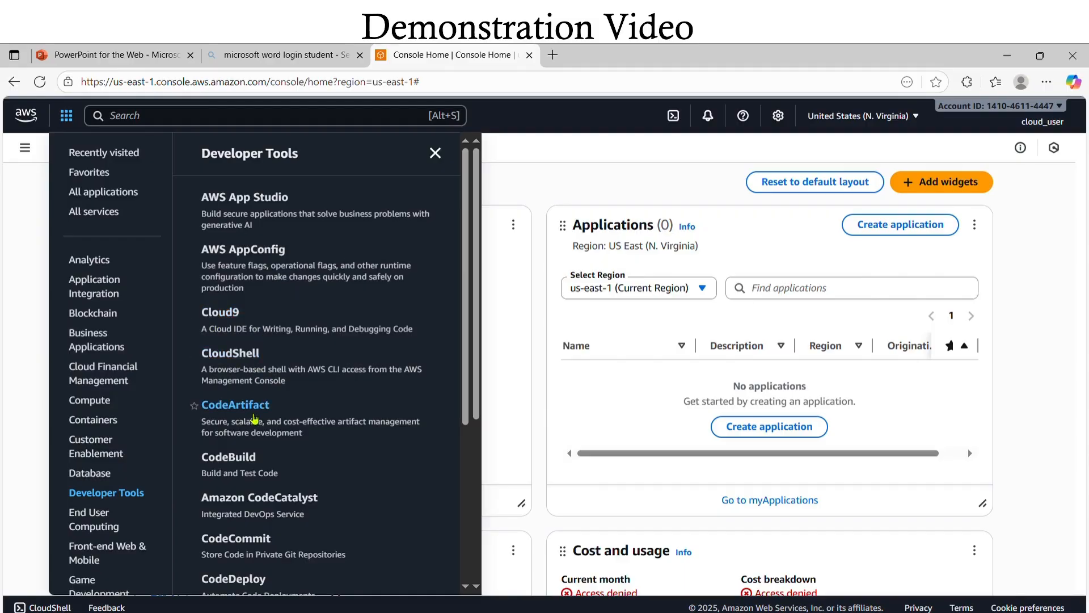
# - Look through the Developer Tools services and open CodeCommit
pyautogui.scroll(-3, 254, 484)
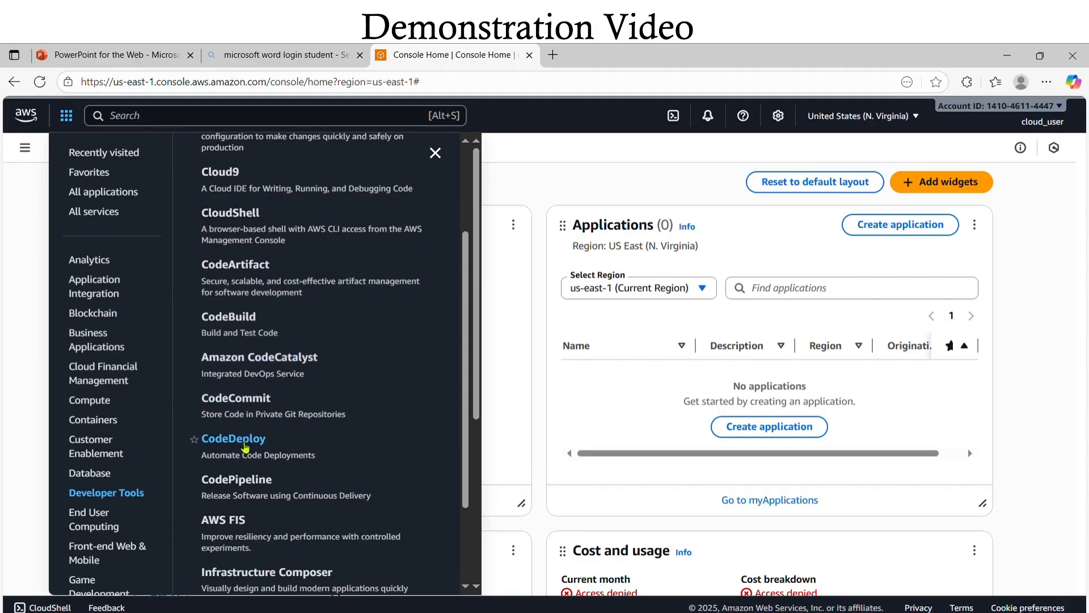
pyautogui.scroll(-1, 245, 449)
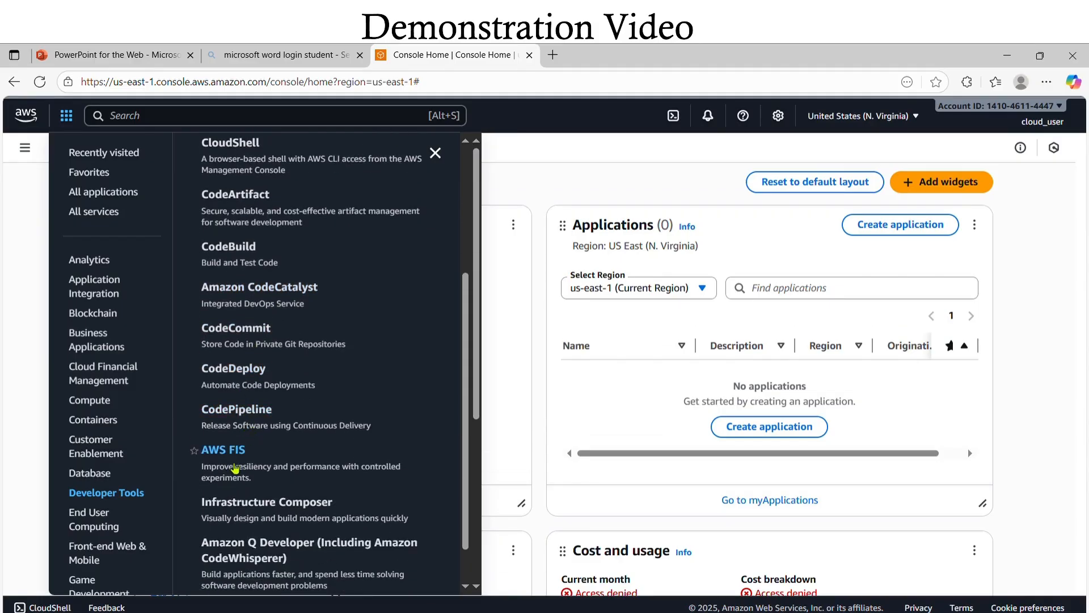
pyautogui.scroll(-1, 235, 468)
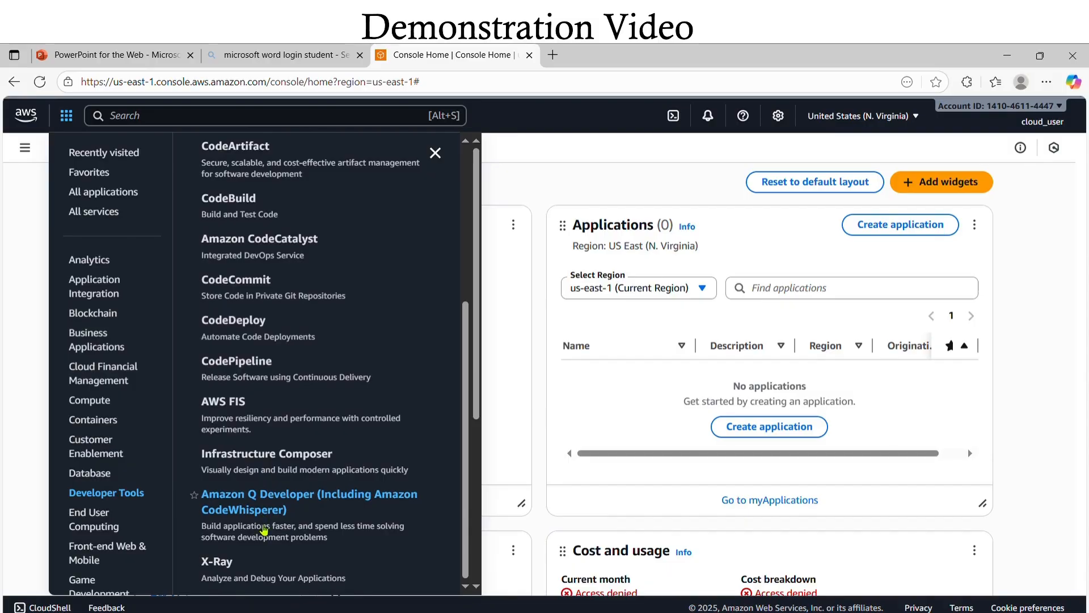
pyautogui.scroll(5, 279, 416)
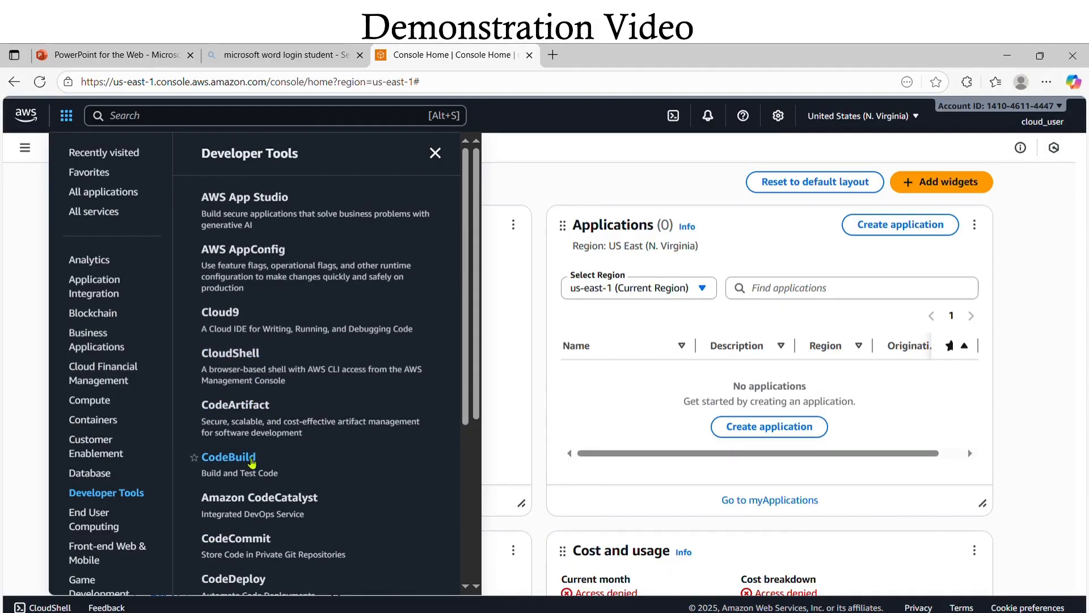
pyautogui.scroll(-1, 243, 464)
pyautogui.scroll(1, 243, 465)
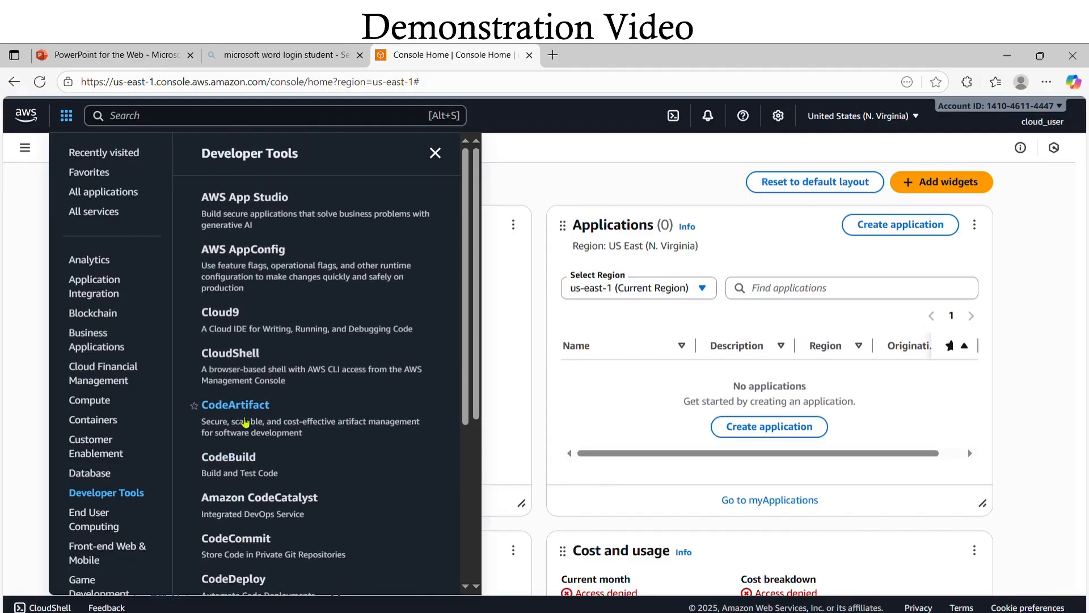
pyautogui.scroll(-3, 242, 466)
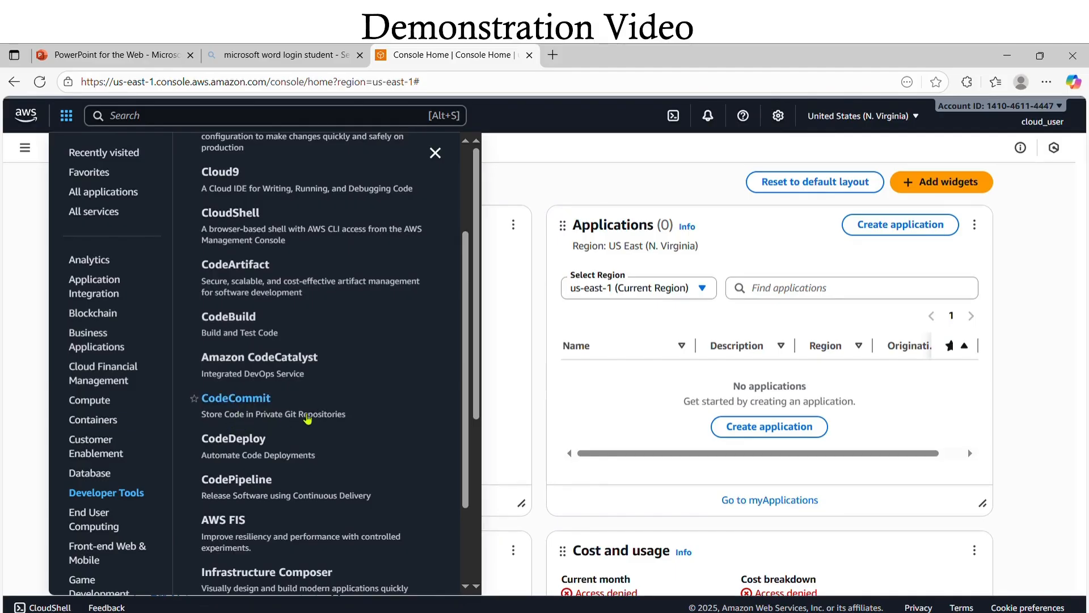
pyautogui.click(248, 407)
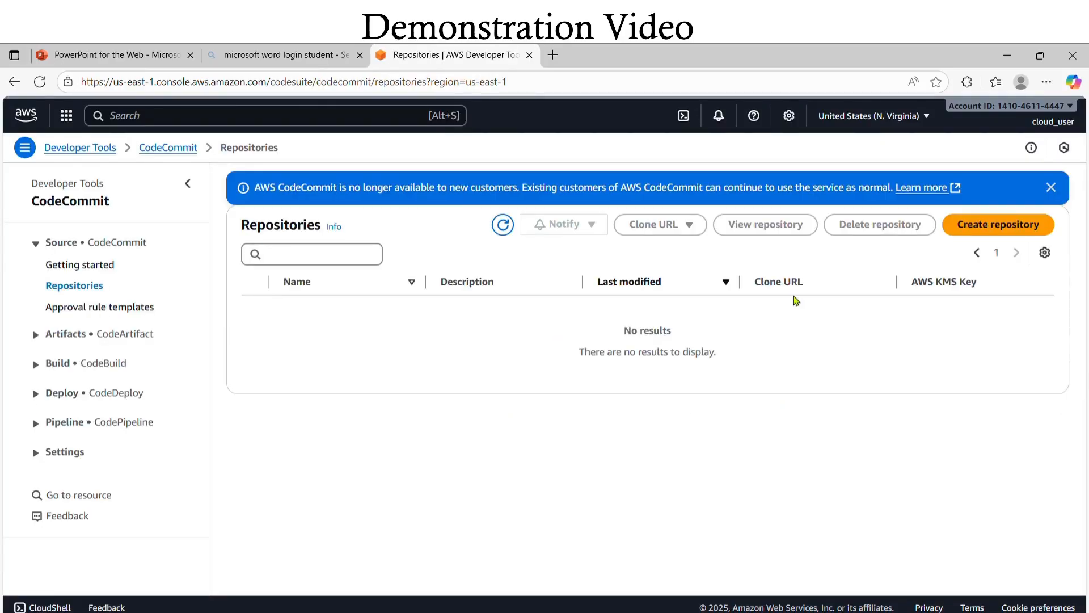
# - Start a new repository named codecommitnotifications with the description "Repository for FinStream Analytics web dashboard — QA notifications enabled"
pyautogui.click(1009, 229)
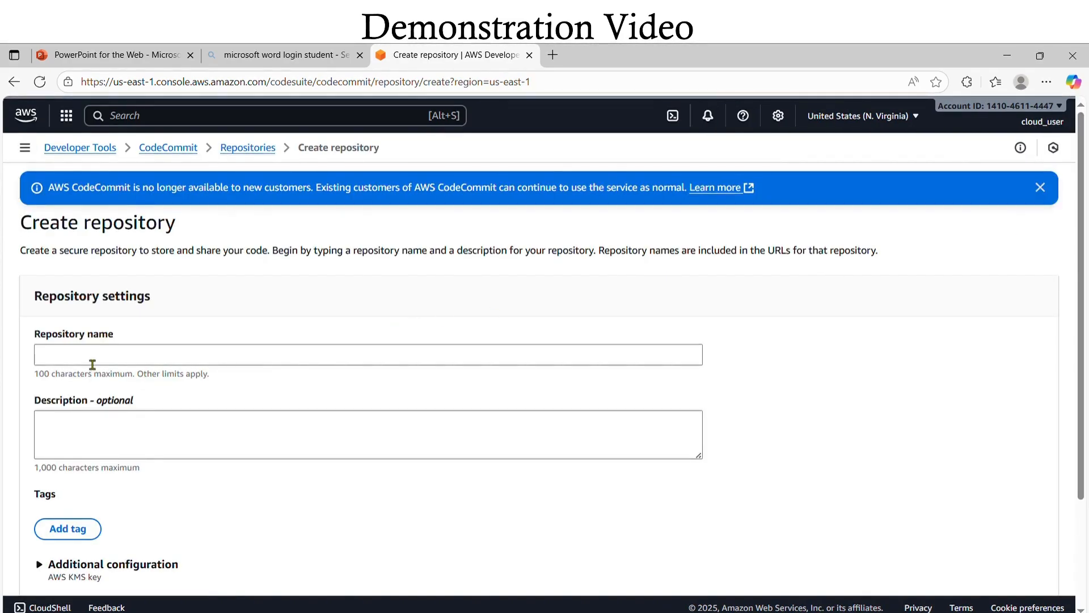
pyautogui.click(93, 364)
pyautogui.click(115, 410)
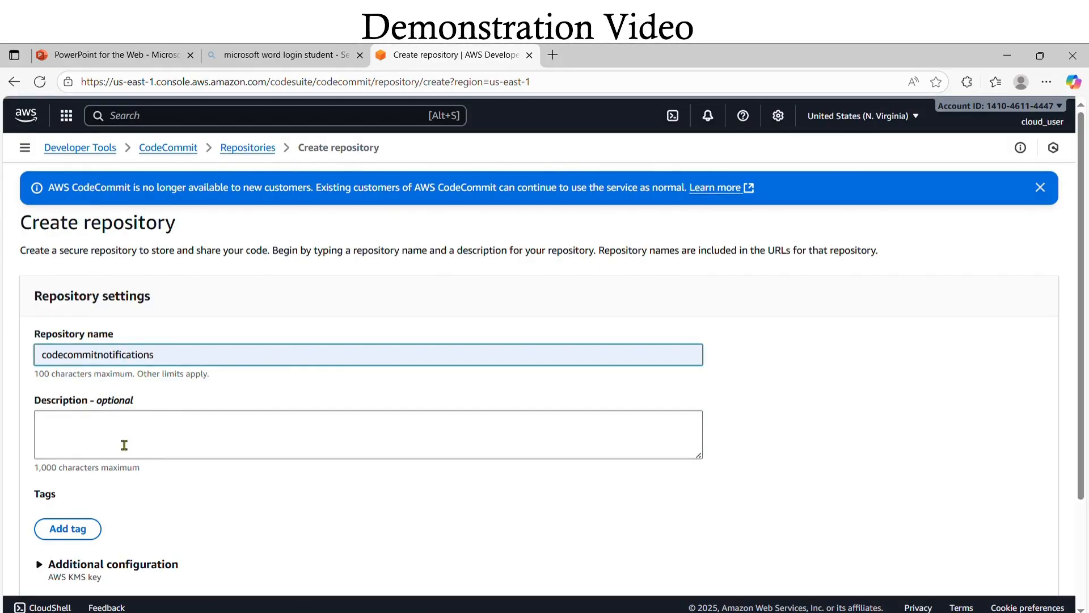
pyautogui.click(125, 445)
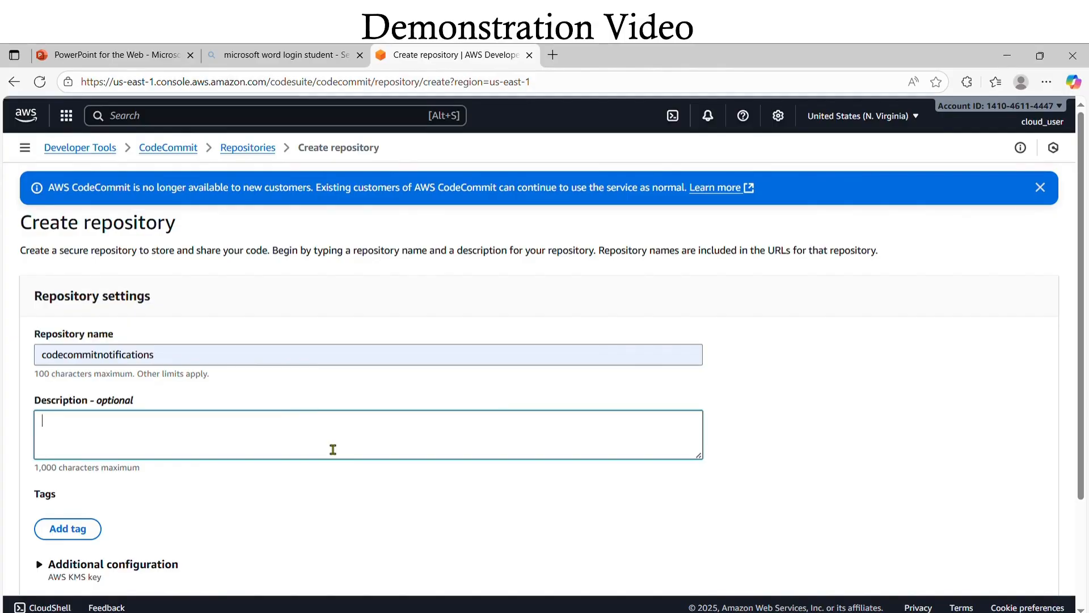
pyautogui.write('Re')
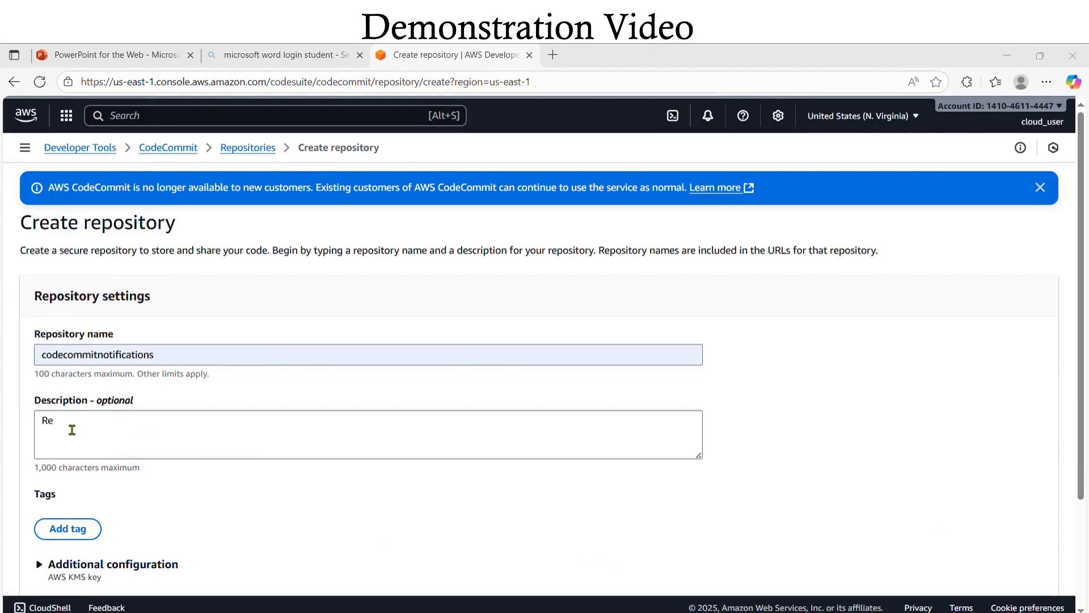
pyautogui.moveTo(71, 430); pyautogui.dragTo(15, 425)
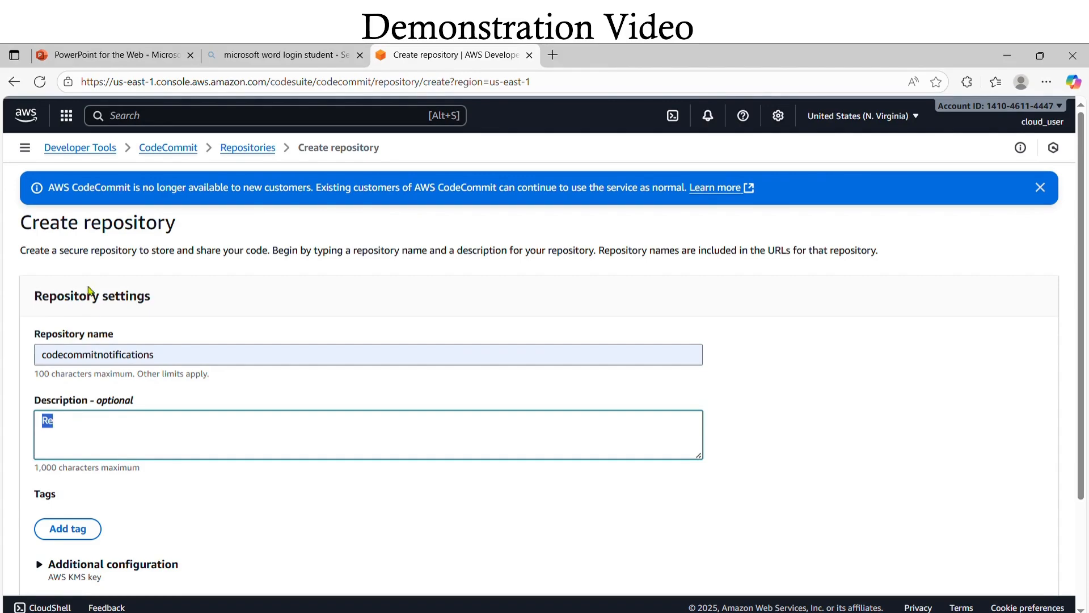
pyautogui.write('Repository for FinStream Analytics web dashboard — QA notifications enabled')
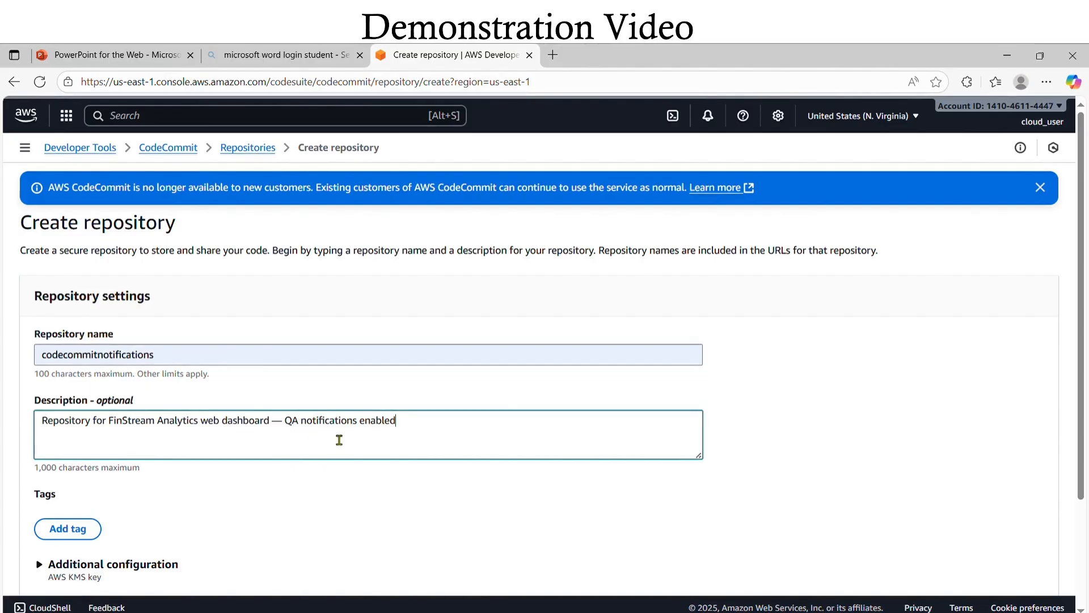
# - Add five repository tags: Environment = Dev, Application = FinStreamDashboard, Owner = DevOpsTeam, Compliance = SOX, and CreatedBy with the creator's name
pyautogui.scroll(-3, 260, 511)
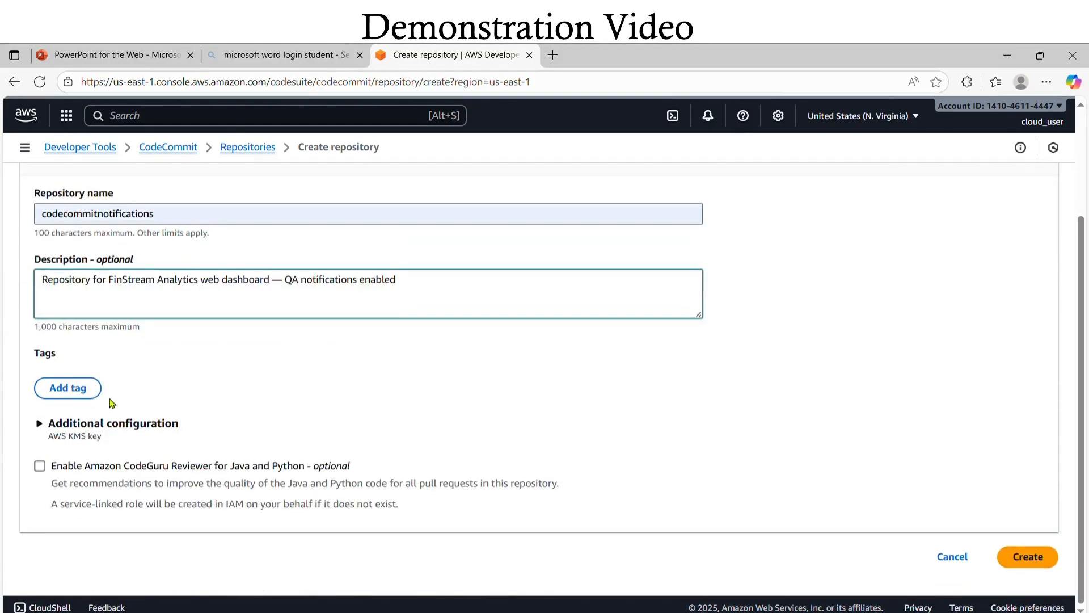
pyautogui.click(93, 393)
pyautogui.click(71, 427)
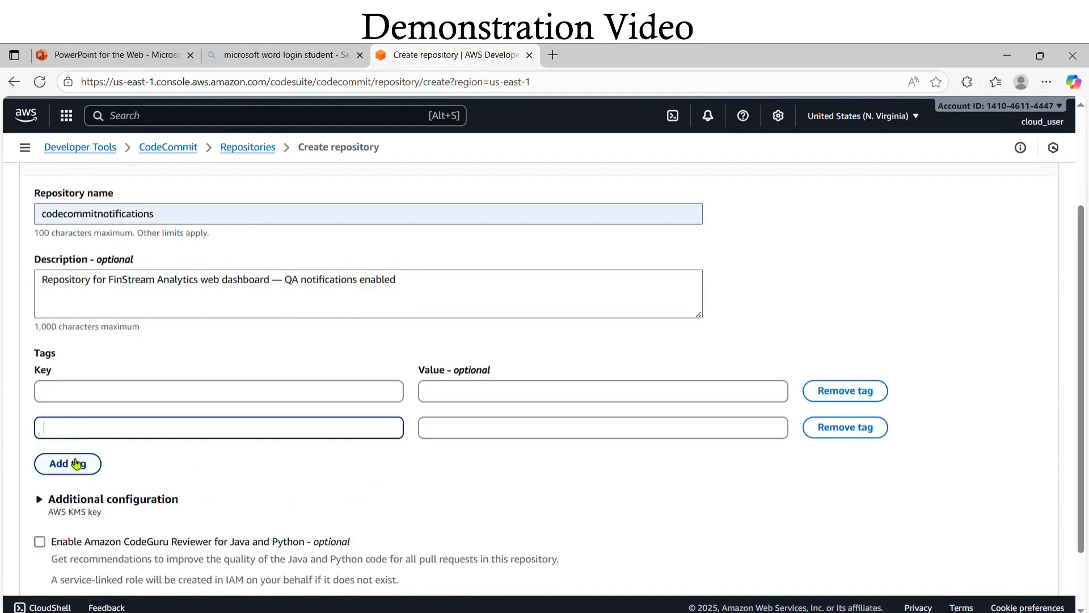
pyautogui.click(77, 463)
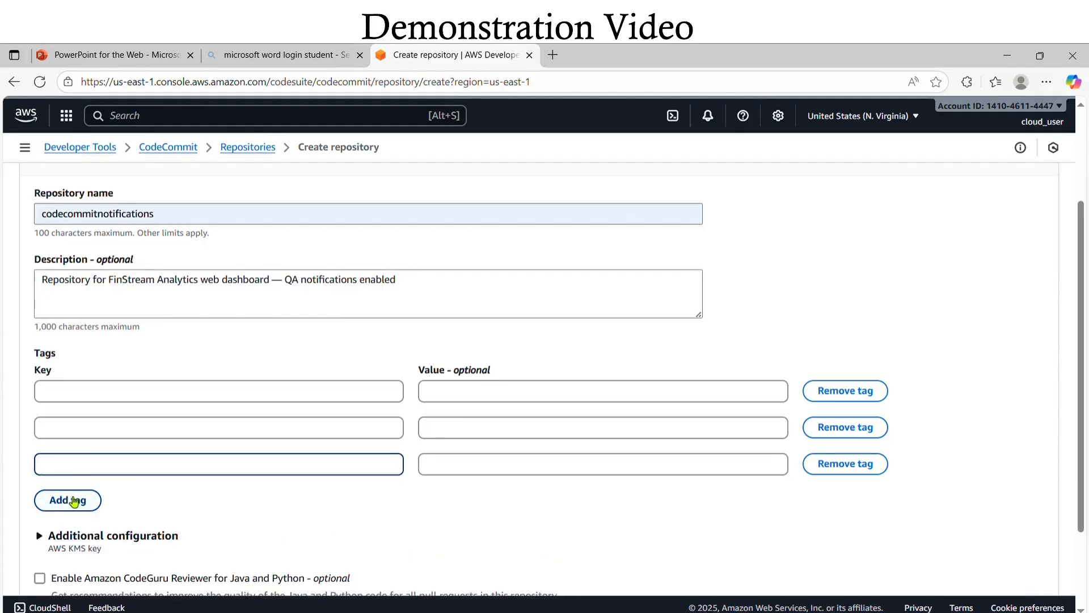
pyautogui.click(74, 499)
pyautogui.scroll(-1, 85, 559)
pyautogui.click(68, 468)
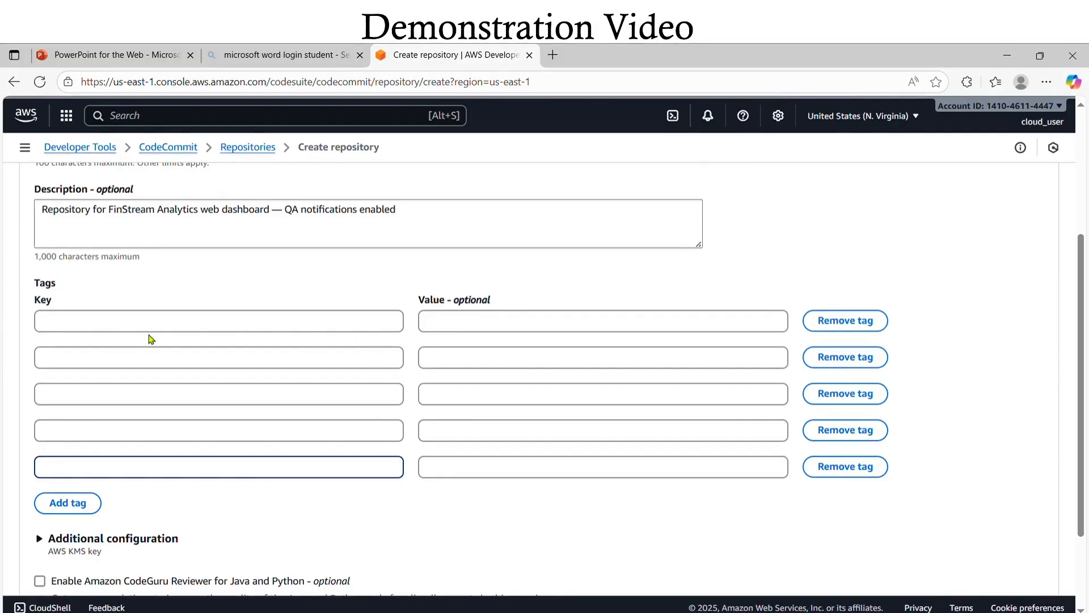
pyautogui.click(155, 331)
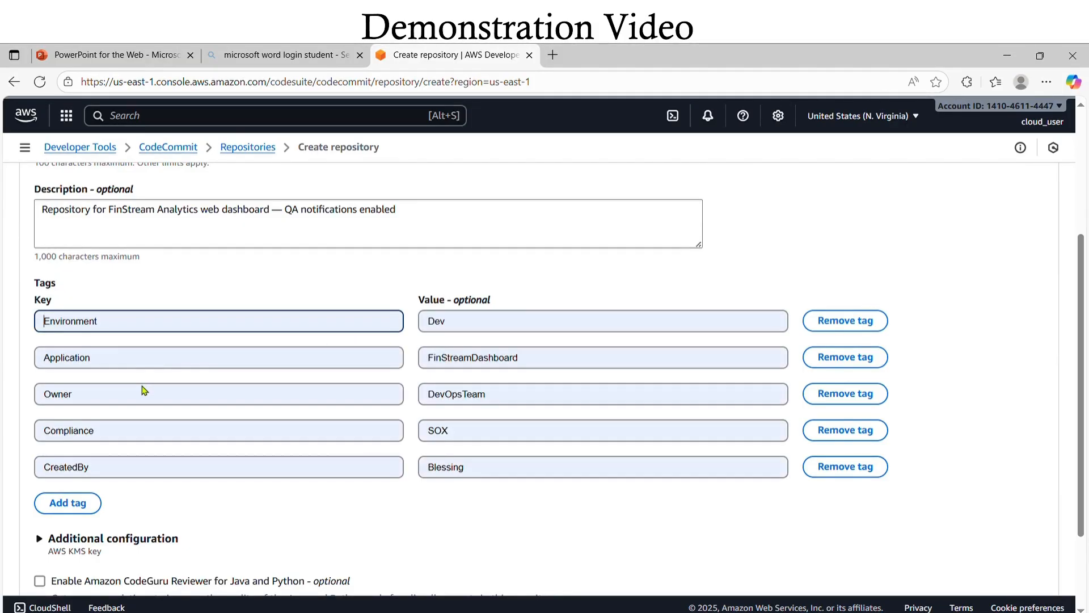
pyautogui.click(148, 391)
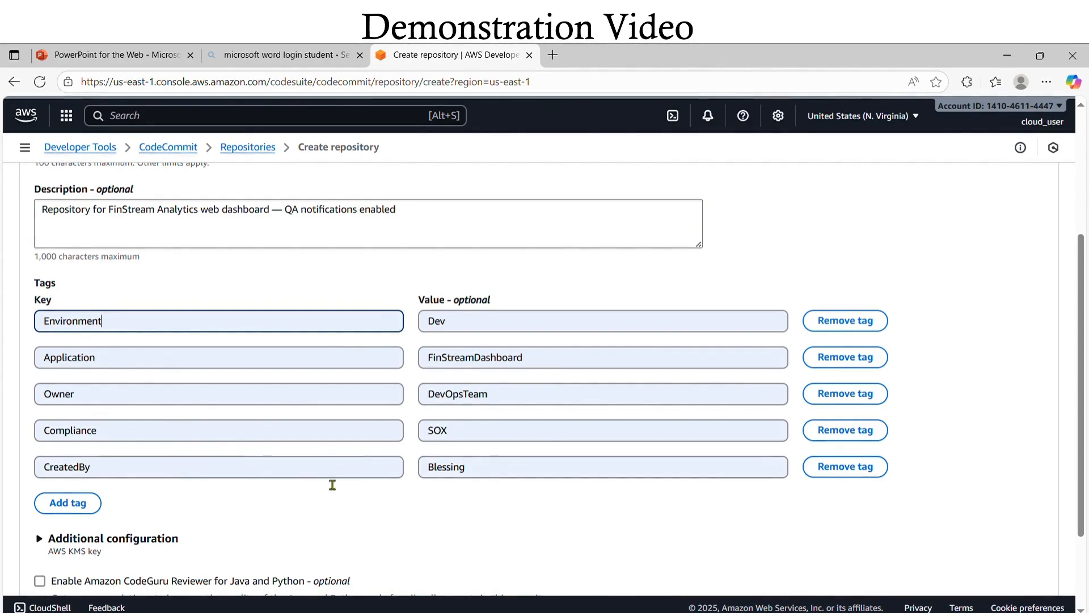
# - Create the repository with the default additional configuration and CodeGuru Reviewer left disabled
pyautogui.scroll(-1, 286, 535)
pyautogui.scroll(-2, 286, 535)
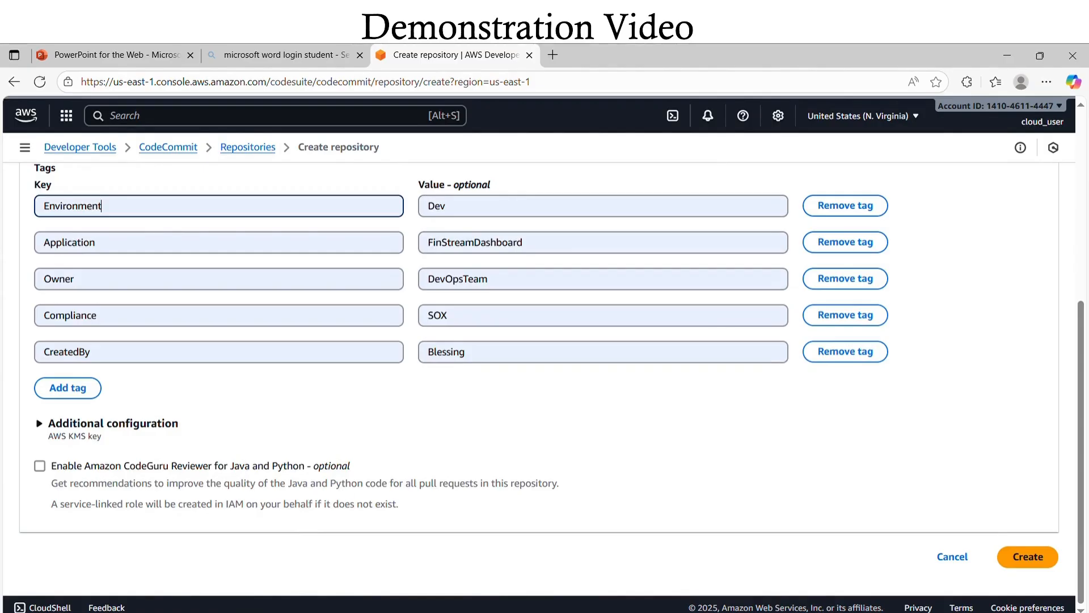
pyautogui.click(1028, 556)
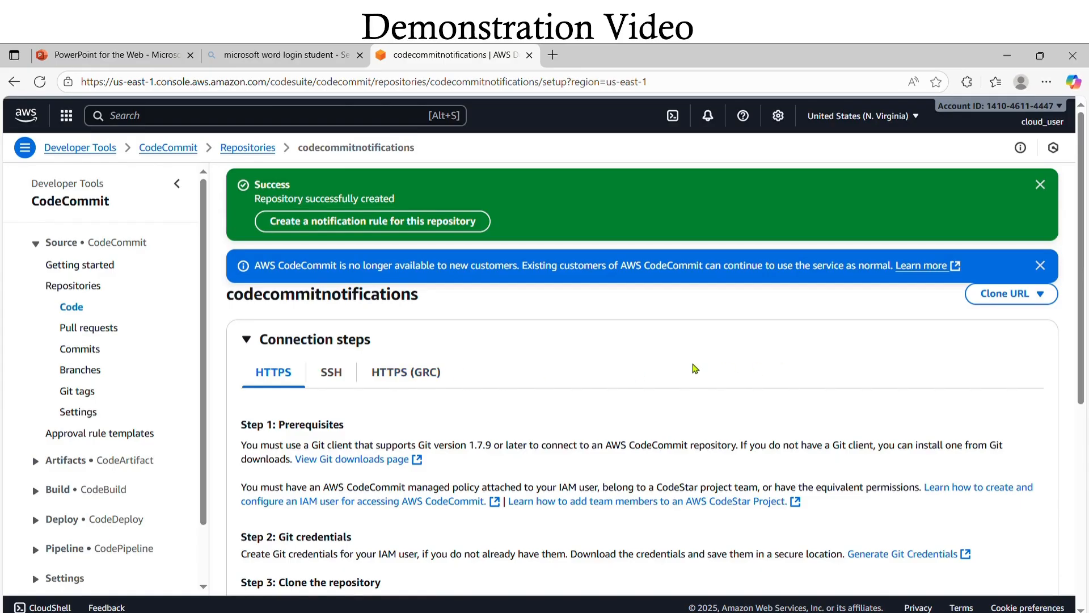
# - Search the console for sns and open Simple Notification Service
pyautogui.click(337, 125)
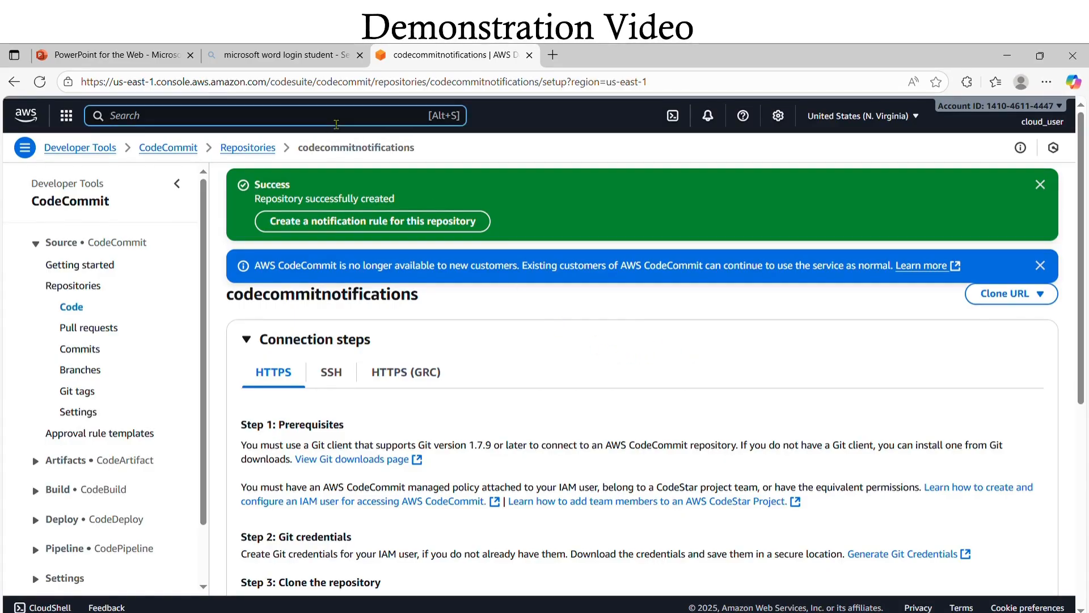
pyautogui.write('sns')
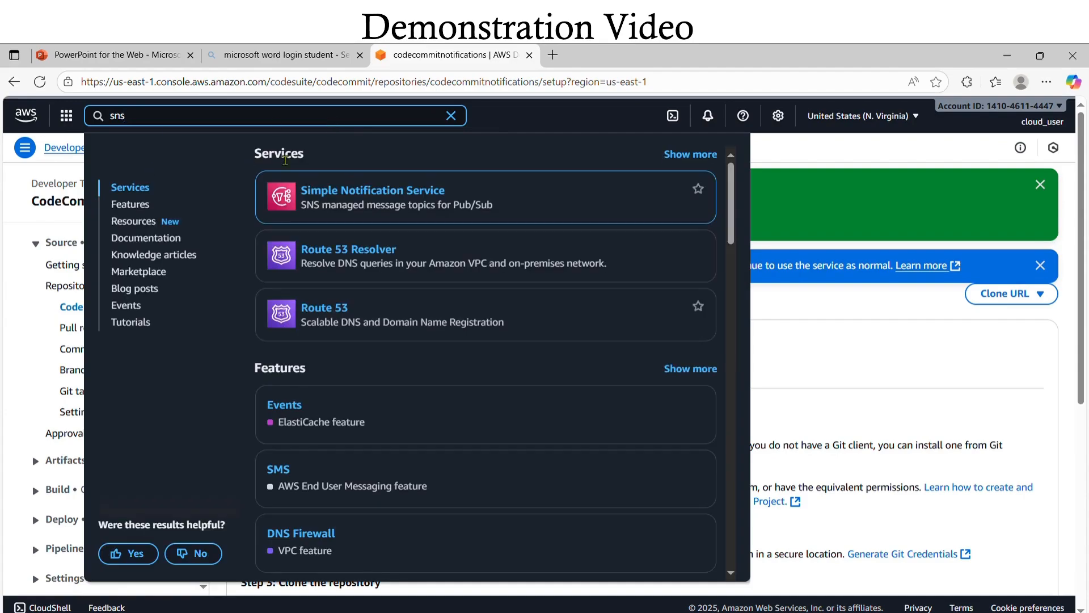
pyautogui.click(395, 204)
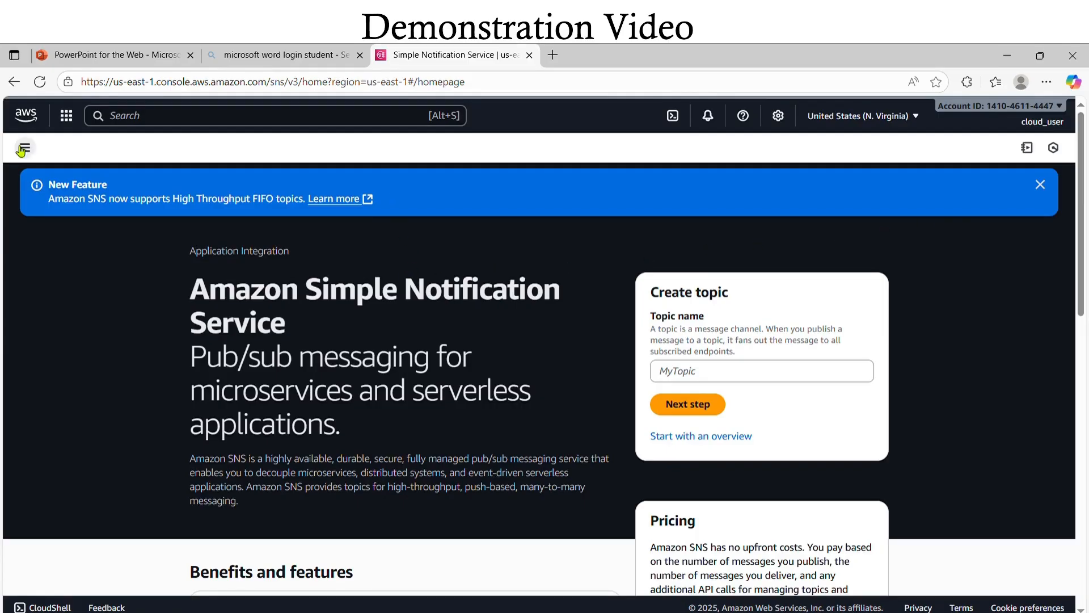
# - Start a new SNS topic and set its type to Standard
pyautogui.click(706, 377)
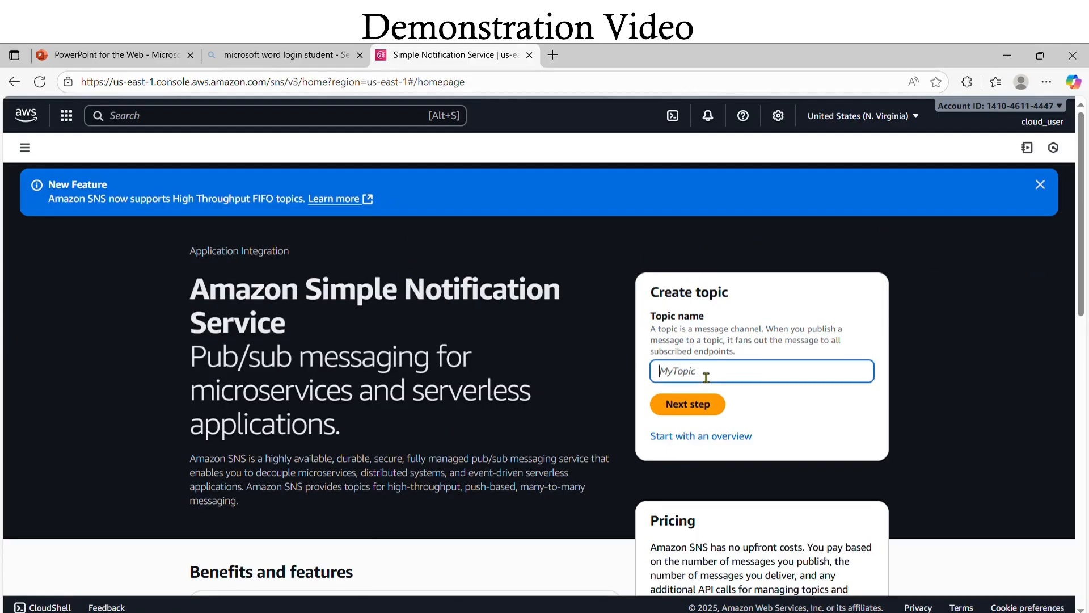
pyautogui.click(695, 413)
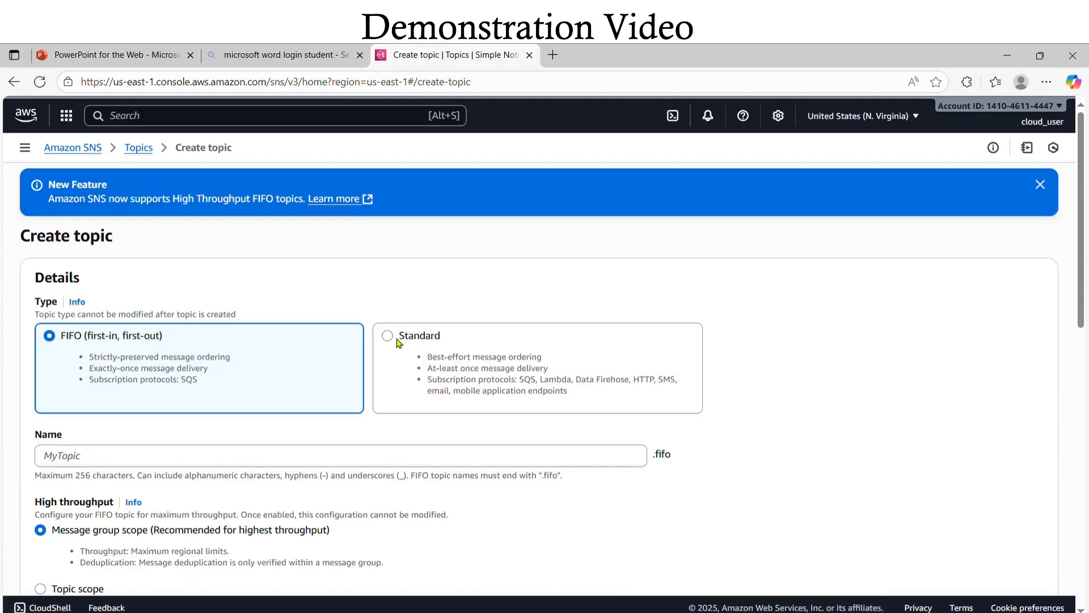
pyautogui.click(396, 340)
pyautogui.scroll(-3, 458, 459)
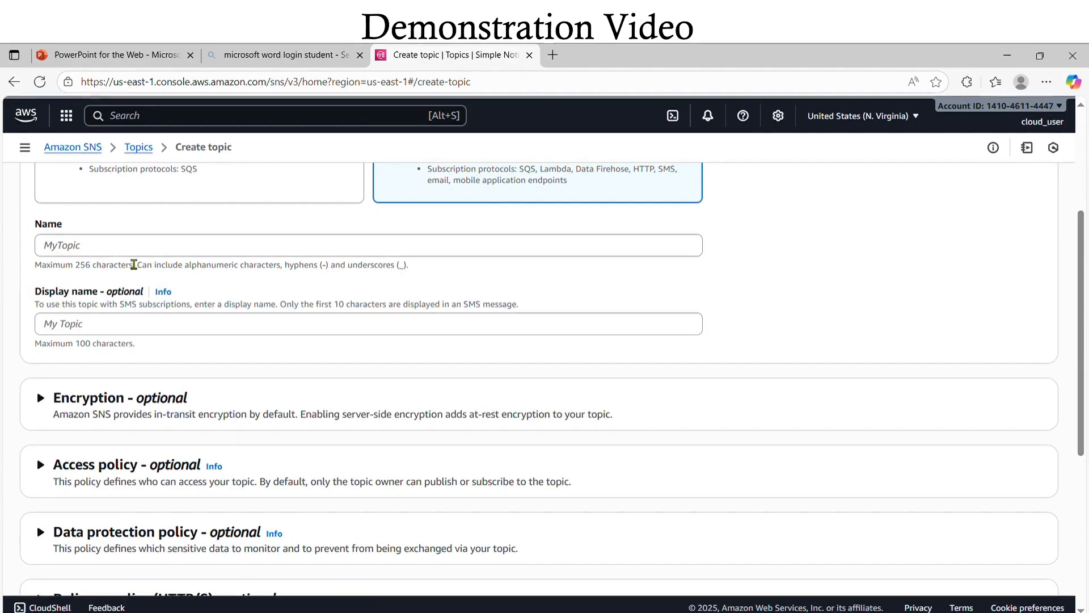
# - Name the topic CodeCommitNotify and set its display name to "Topic to notify QA team of new code commits in CodeCommit repo for FinStream Analytics.'"
pyautogui.click(134, 250)
pyautogui.write('CodeCommitNotify')
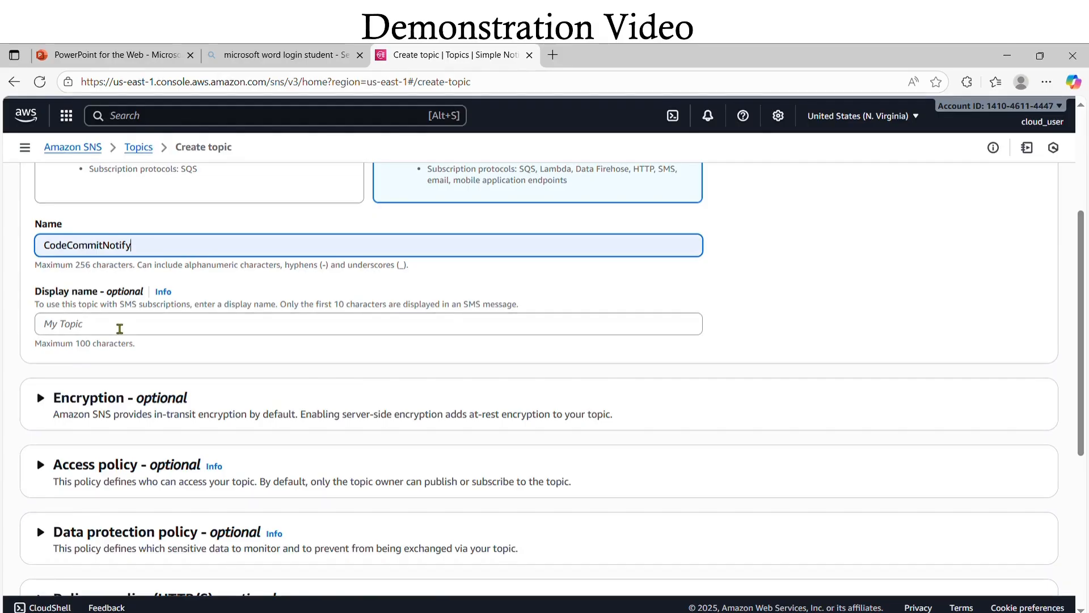
pyautogui.click(120, 329)
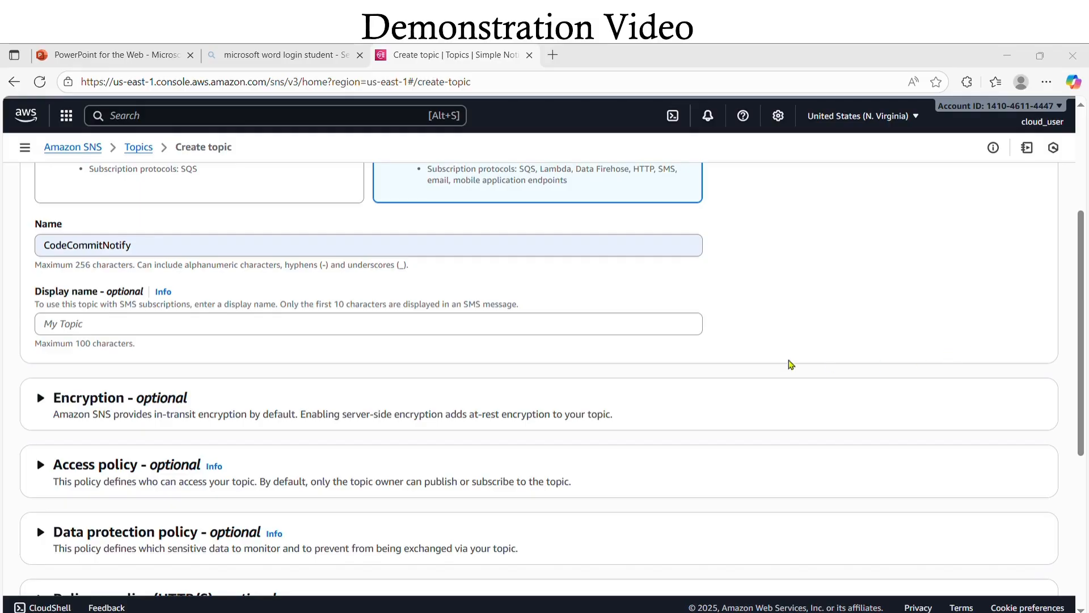
pyautogui.click(122, 331)
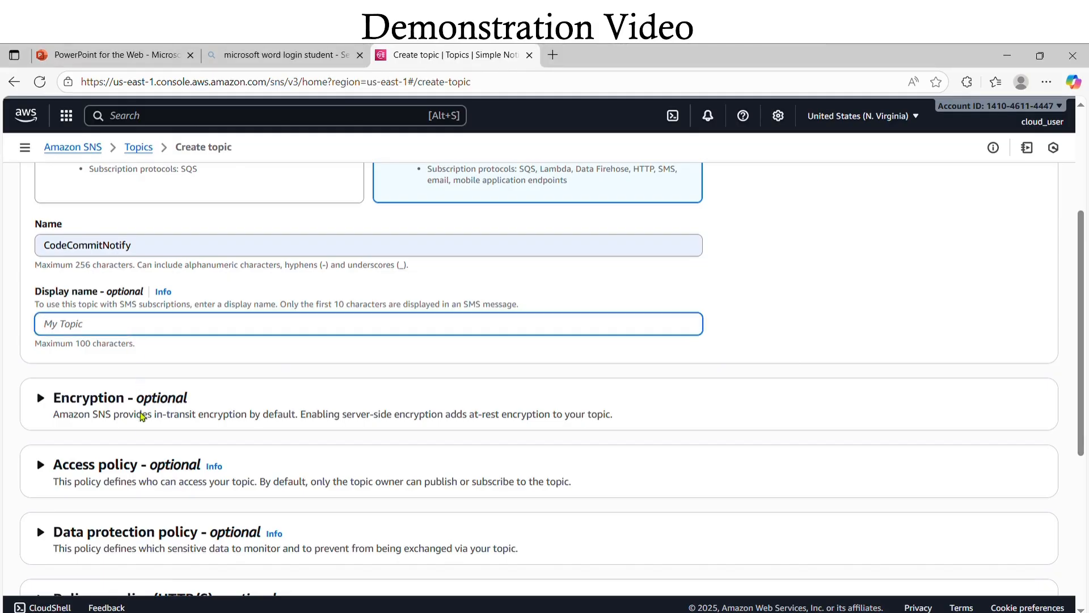
pyautogui.write("Topic to notify QA team of new code commits in CodeCommit repo for FinStream Analytics.'")
# - Set up three tag rows for the topic and fill the first with key Department and value QA
pyautogui.scroll(-5, 148, 430)
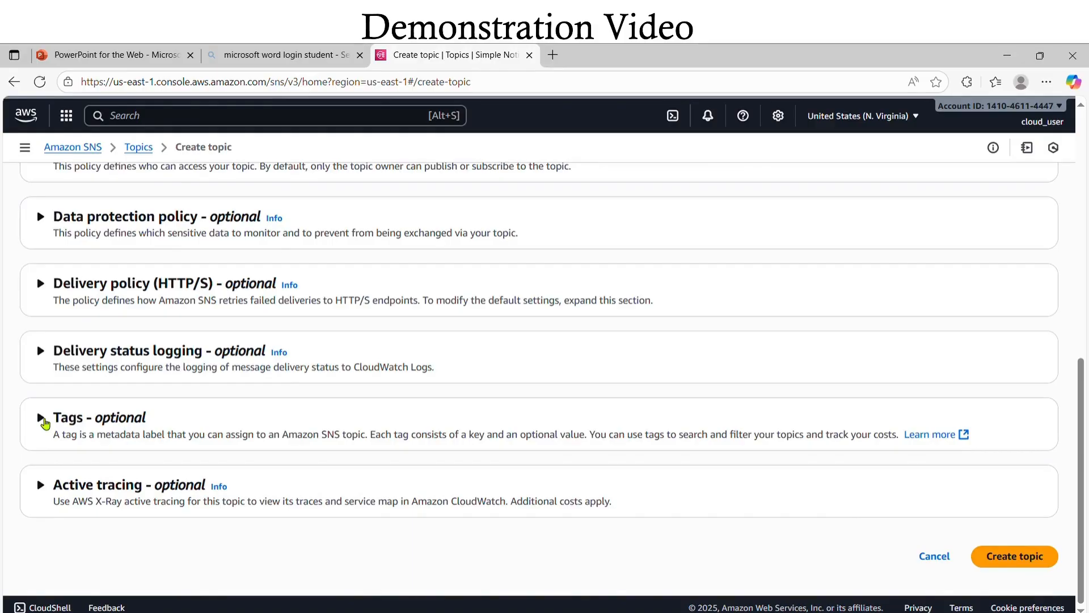
pyautogui.click(42, 420)
pyautogui.click(62, 514)
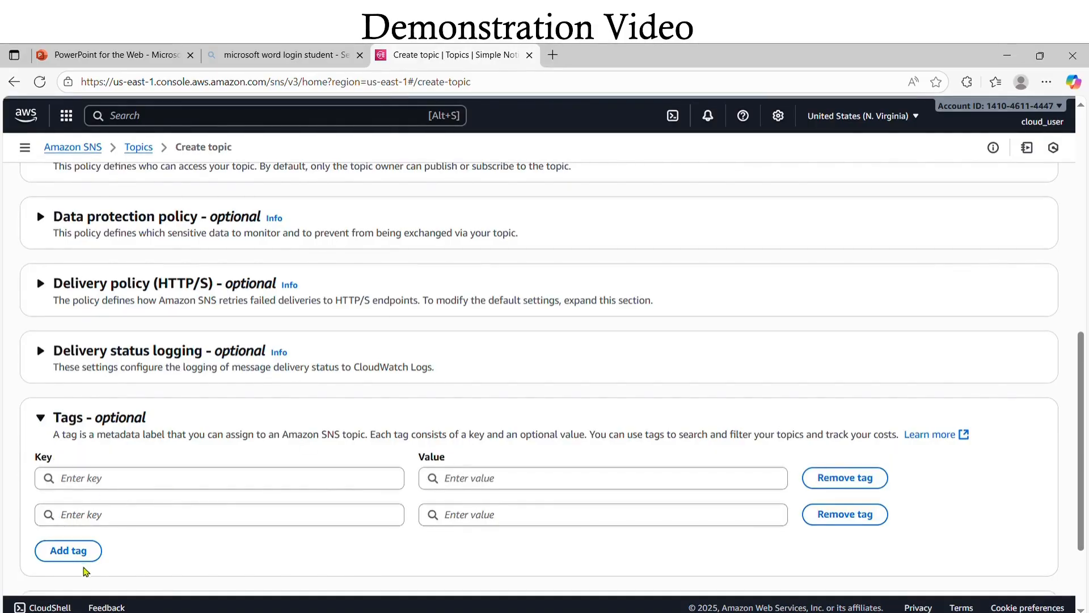
pyautogui.click(64, 550)
pyautogui.scroll(-2, 273, 441)
pyautogui.scroll(-1, 274, 440)
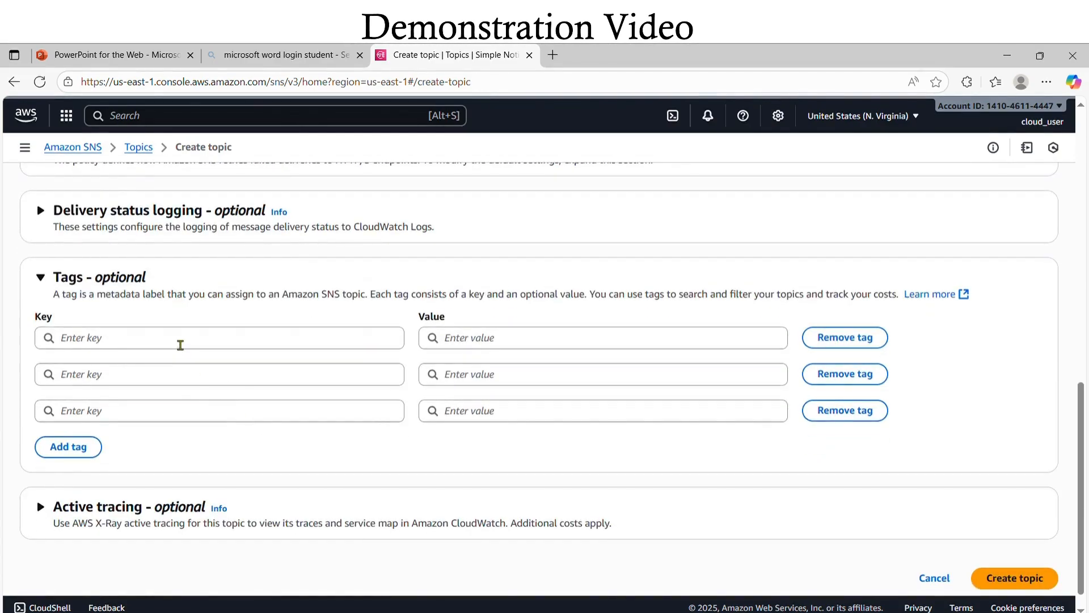
pyautogui.click(181, 345)
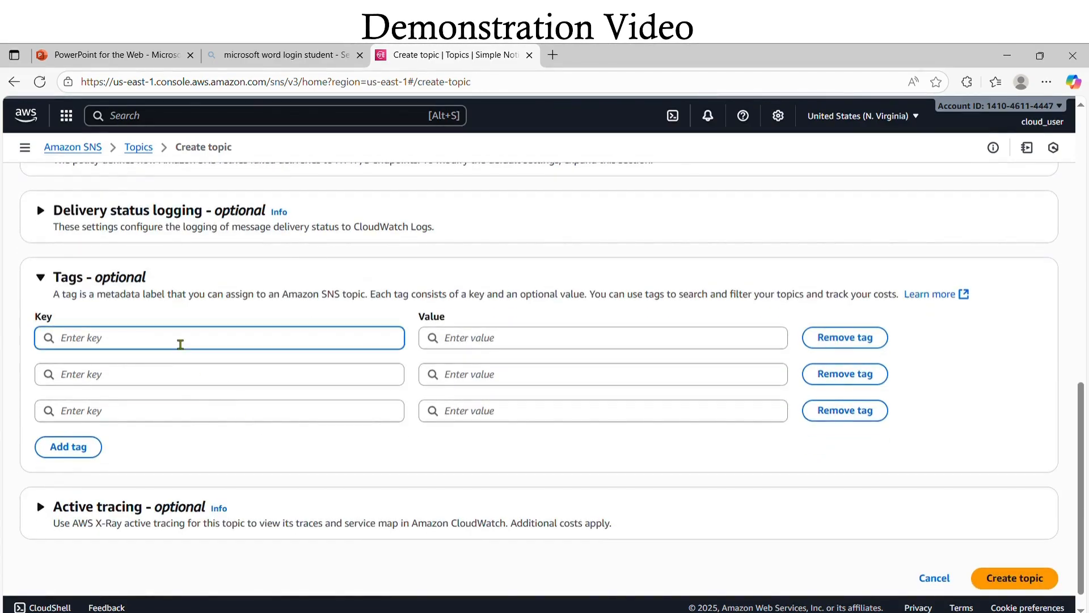
pyautogui.write('De')
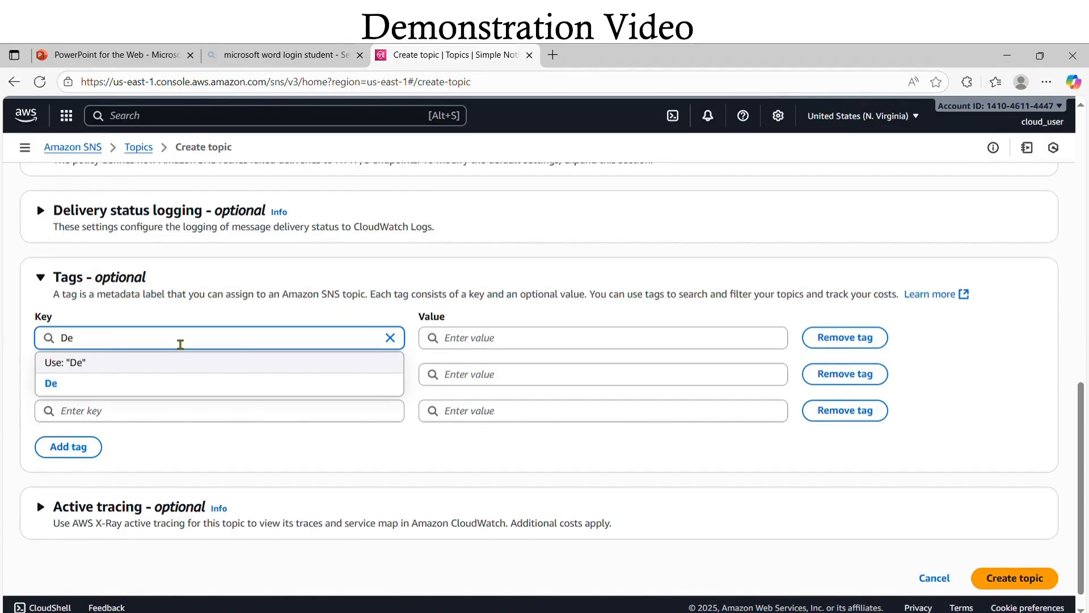
pyautogui.write('partment')
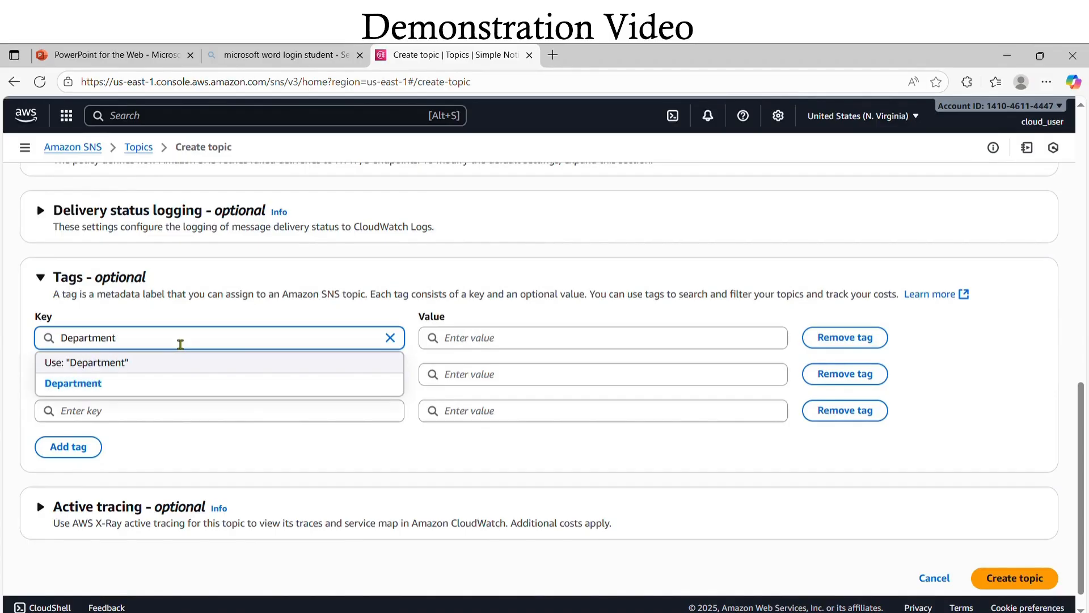
pyautogui.click(482, 350)
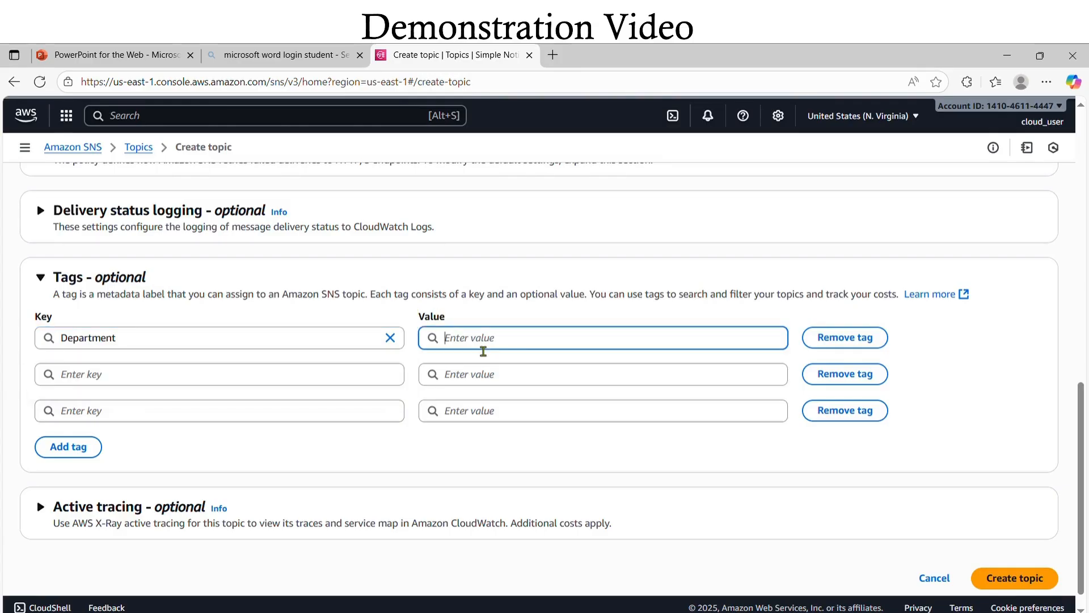
pyautogui.write('QA')
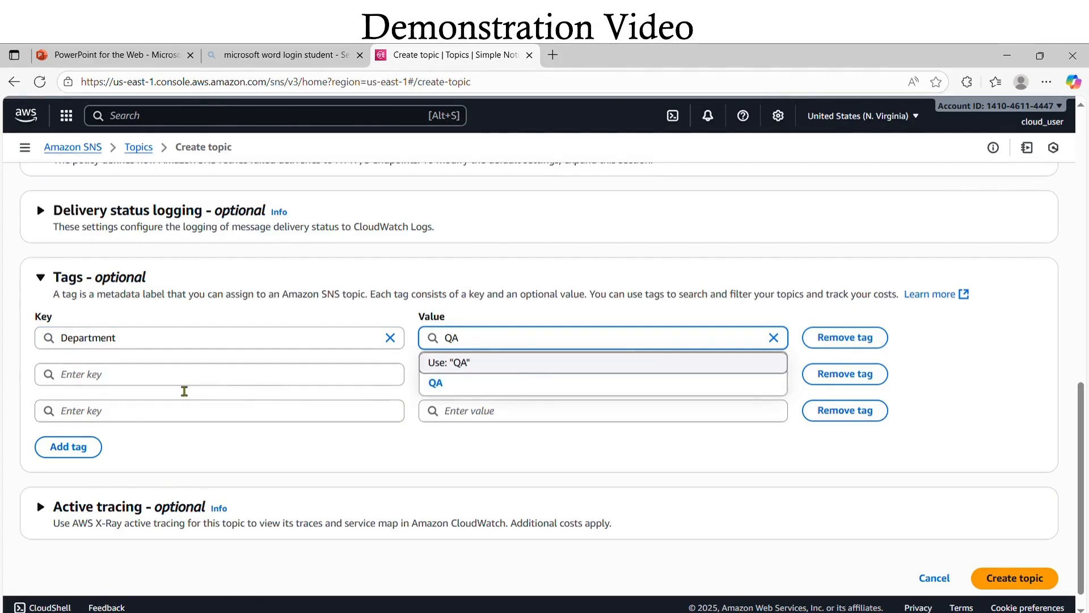
# - Fill the second topic tag with key Priority and value High
pyautogui.click(181, 381)
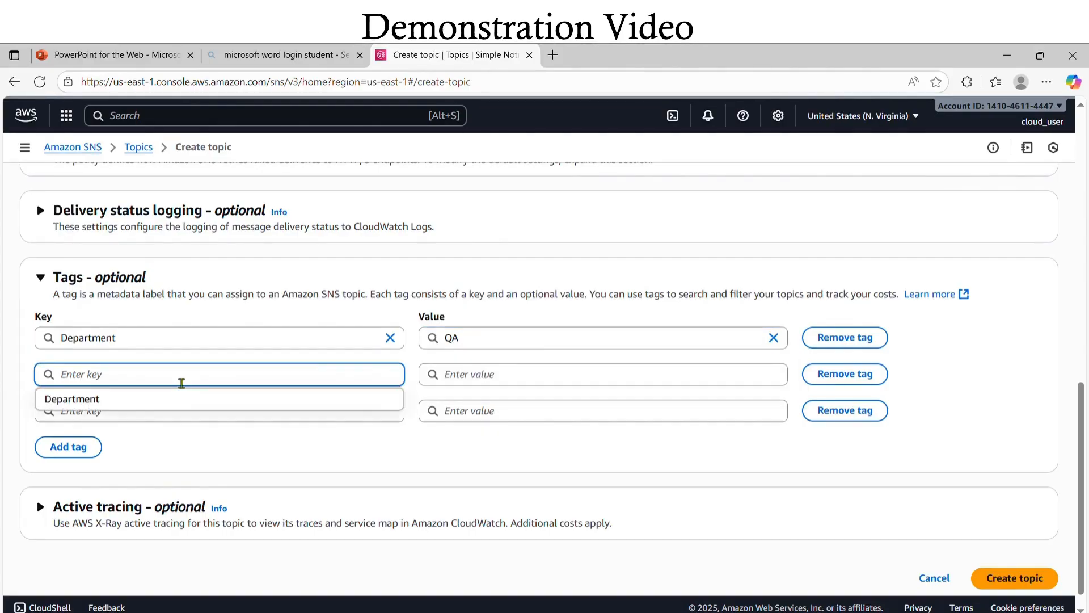
pyautogui.write('P')
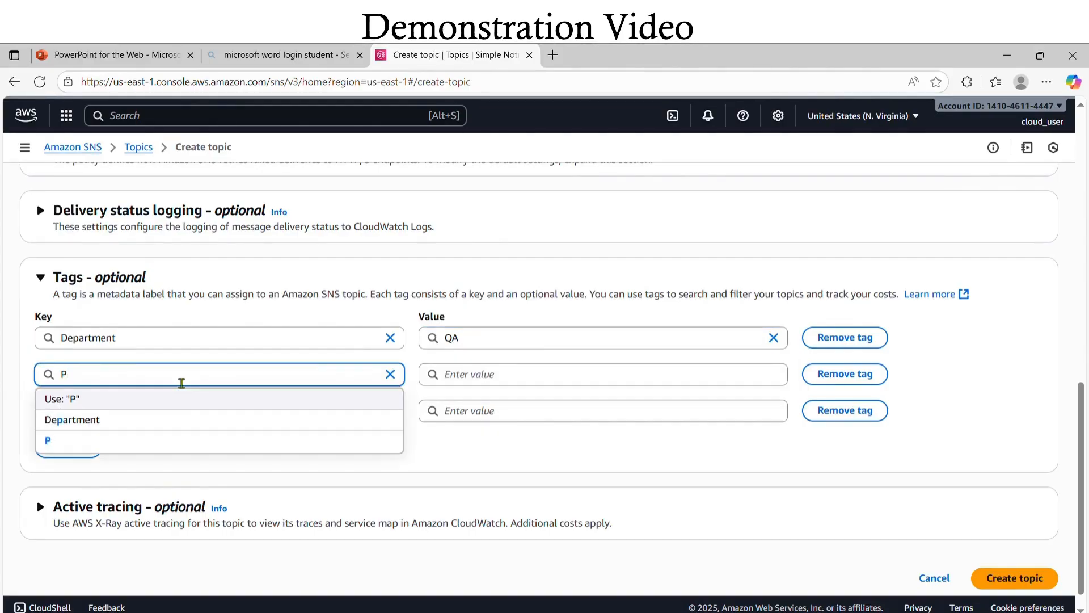
pyautogui.write('riority')
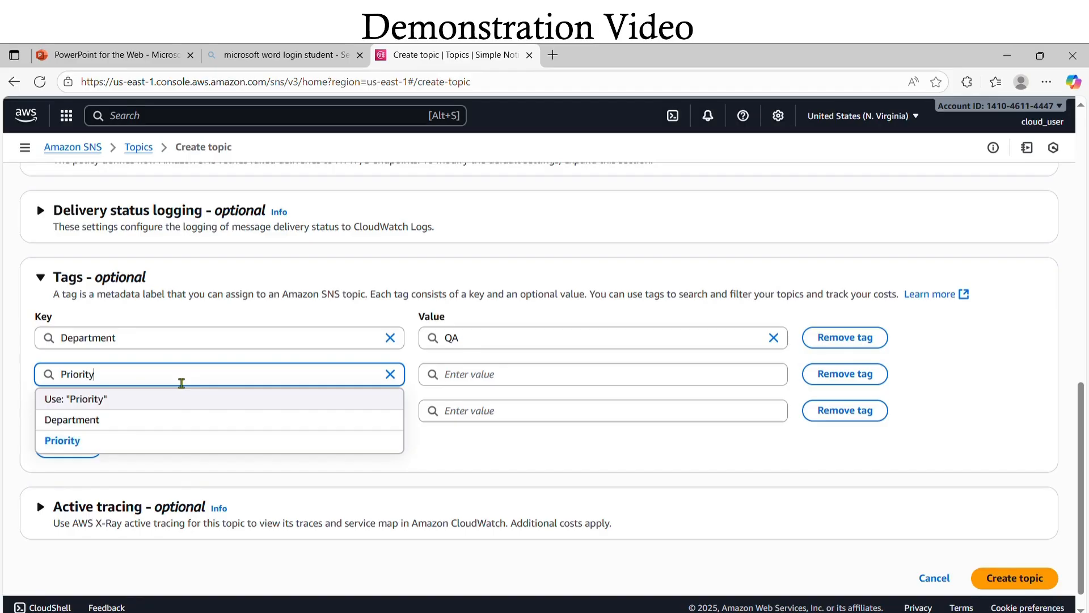
pyautogui.click(502, 377)
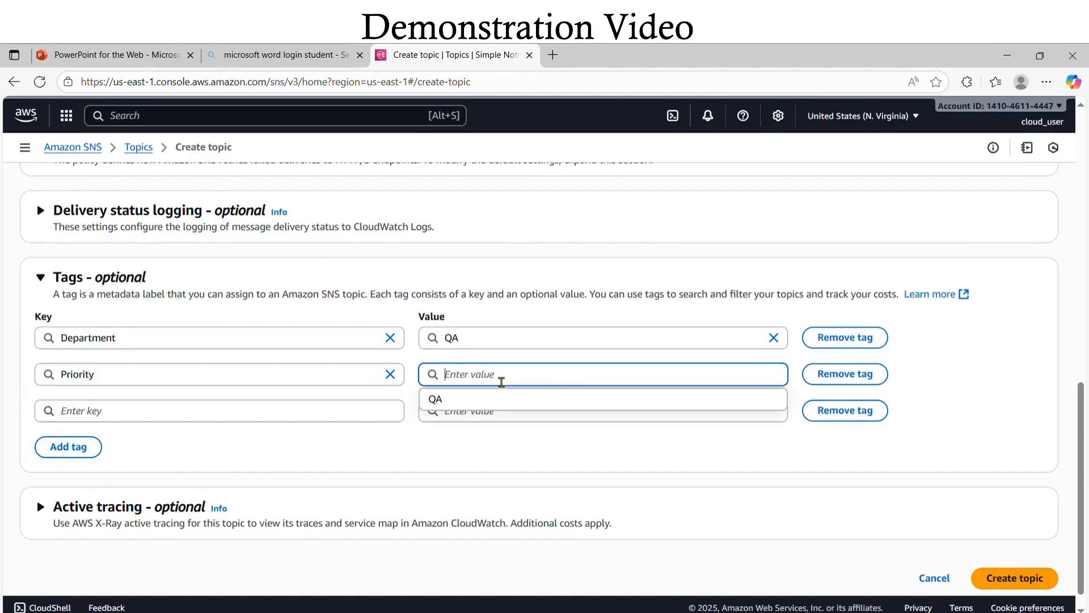
pyautogui.write('High')
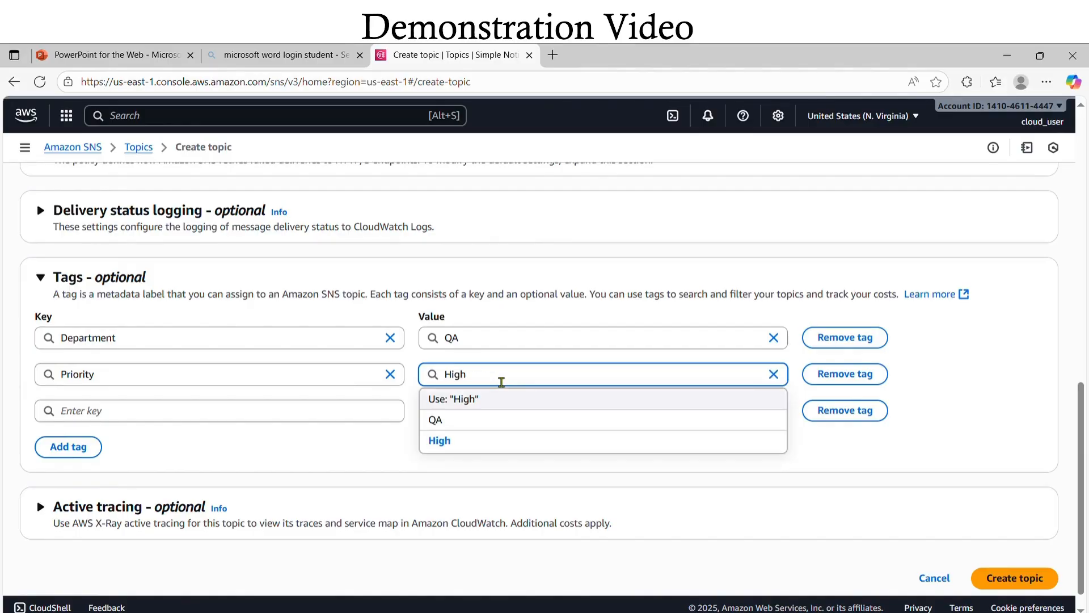
# - Fill the third topic tag with key AlertType and value CommitNotification, and create the topic
pyautogui.click(267, 422)
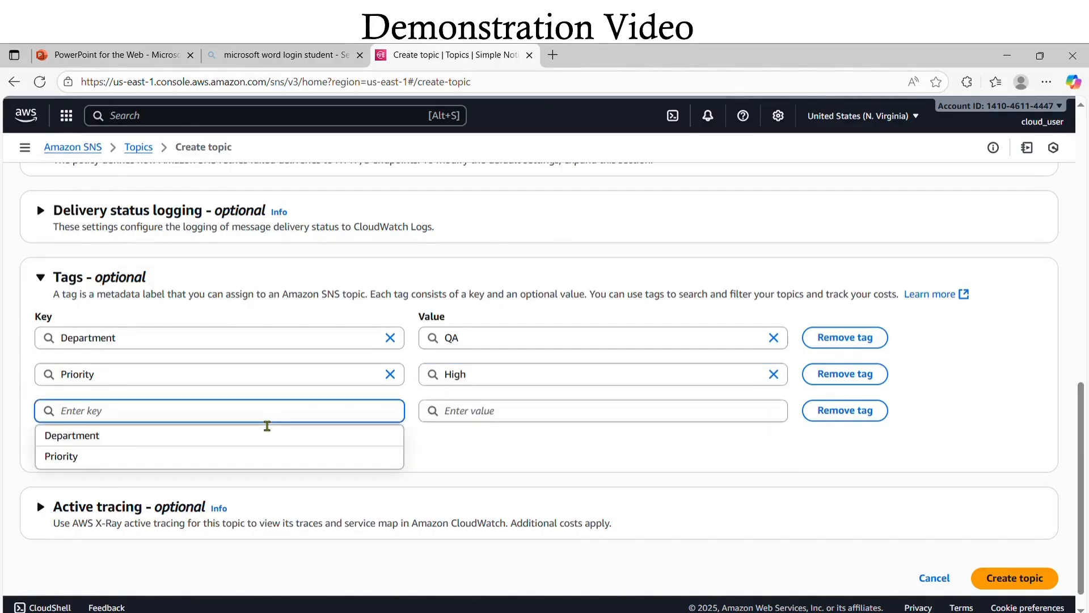
pyautogui.write('Al')
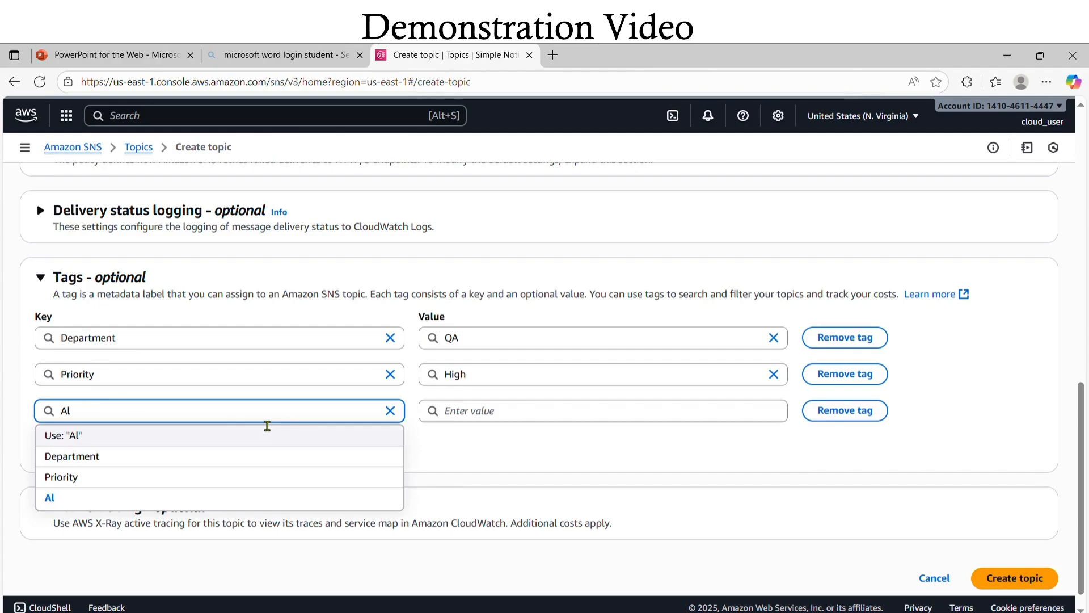
pyautogui.write('ertType')
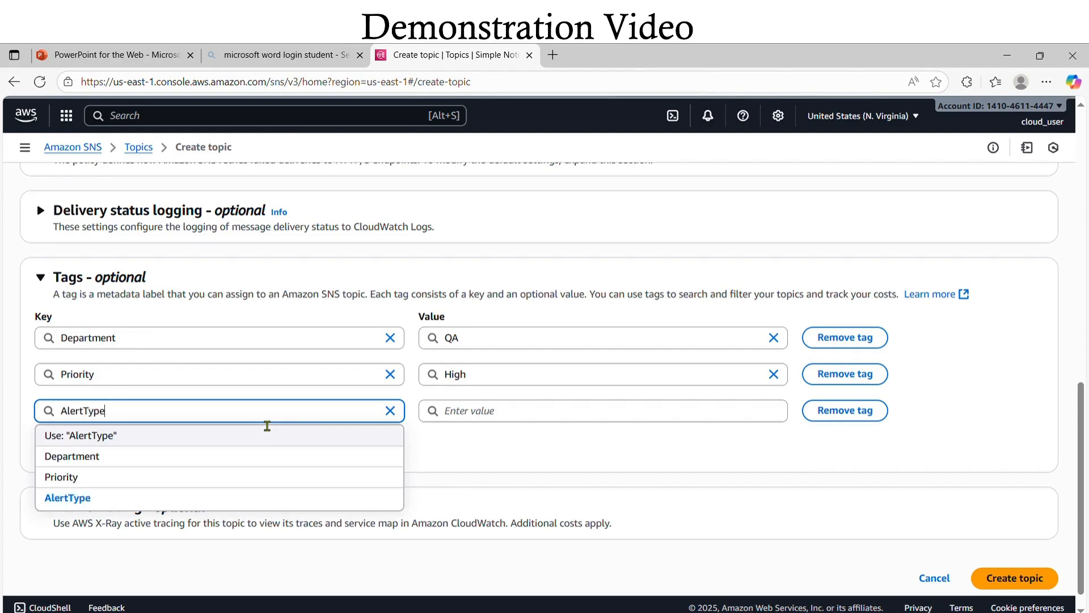
pyautogui.click(561, 415)
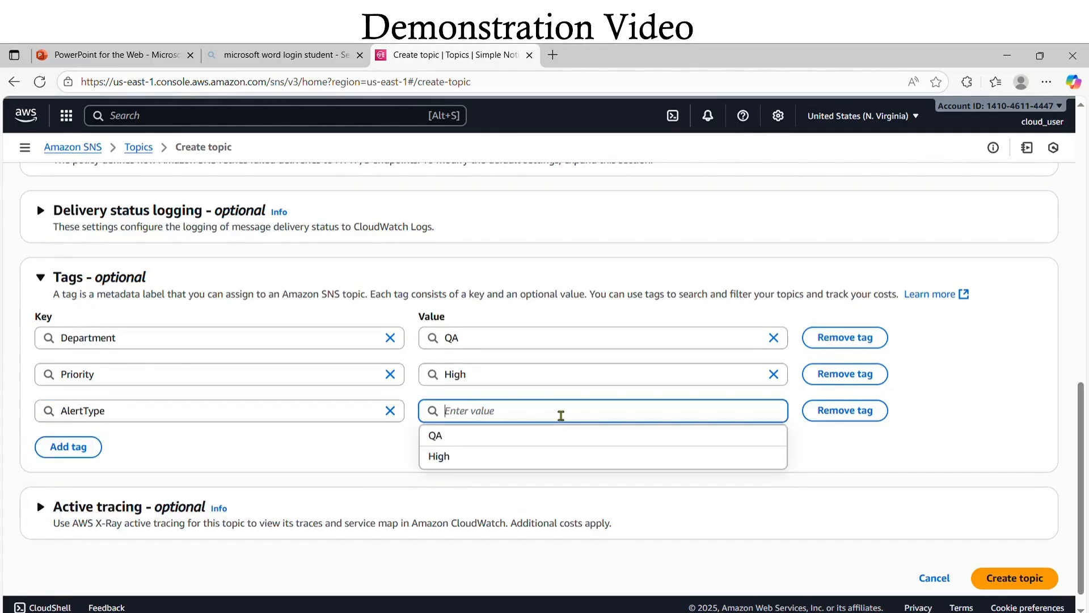
pyautogui.write('Co')
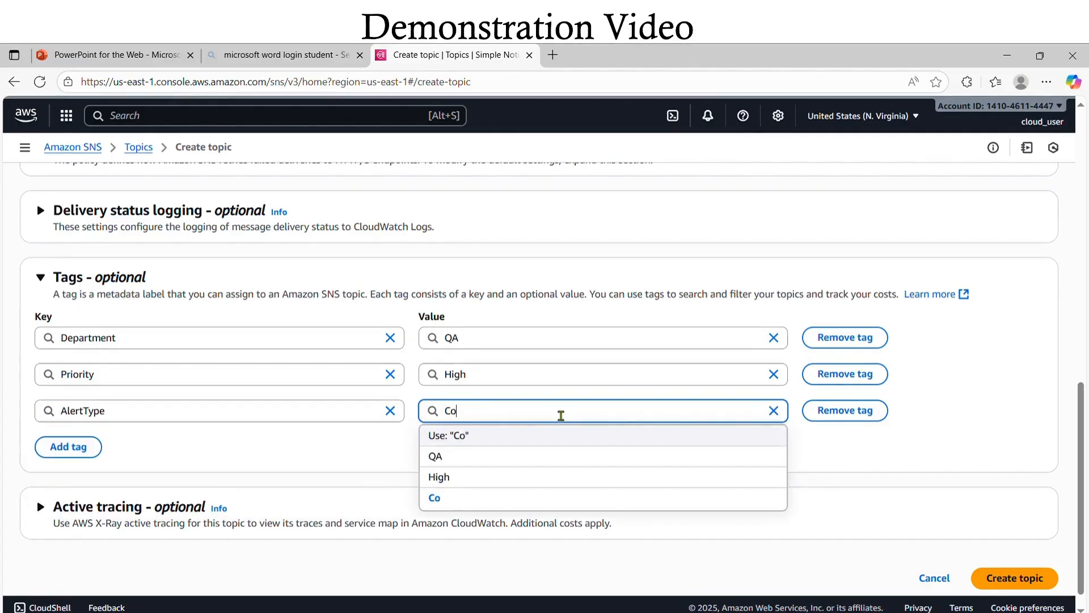
pyautogui.write('mmitNoti')
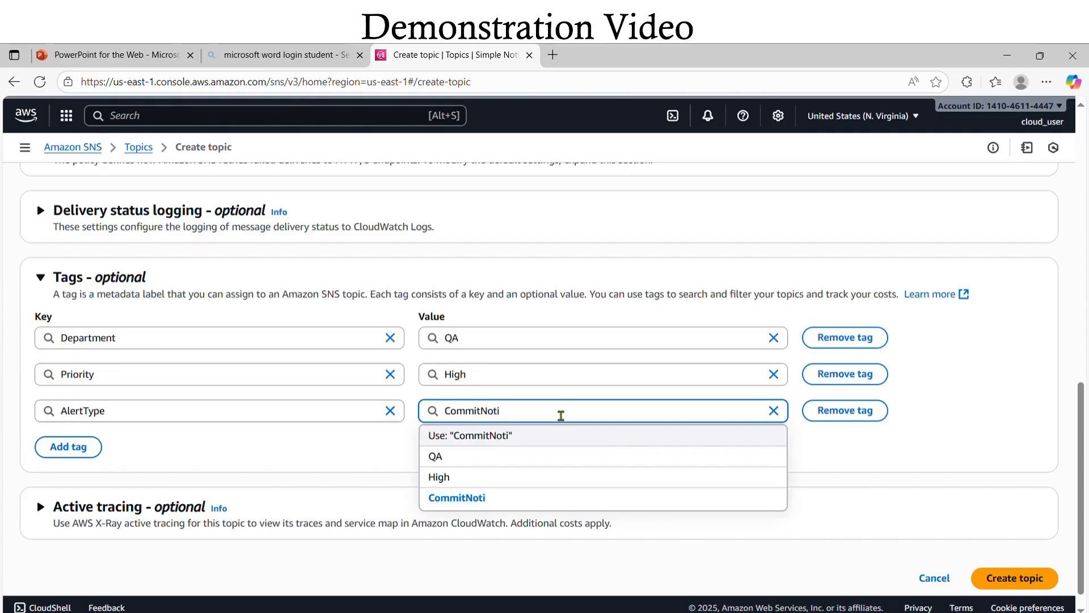
pyautogui.write('fication')
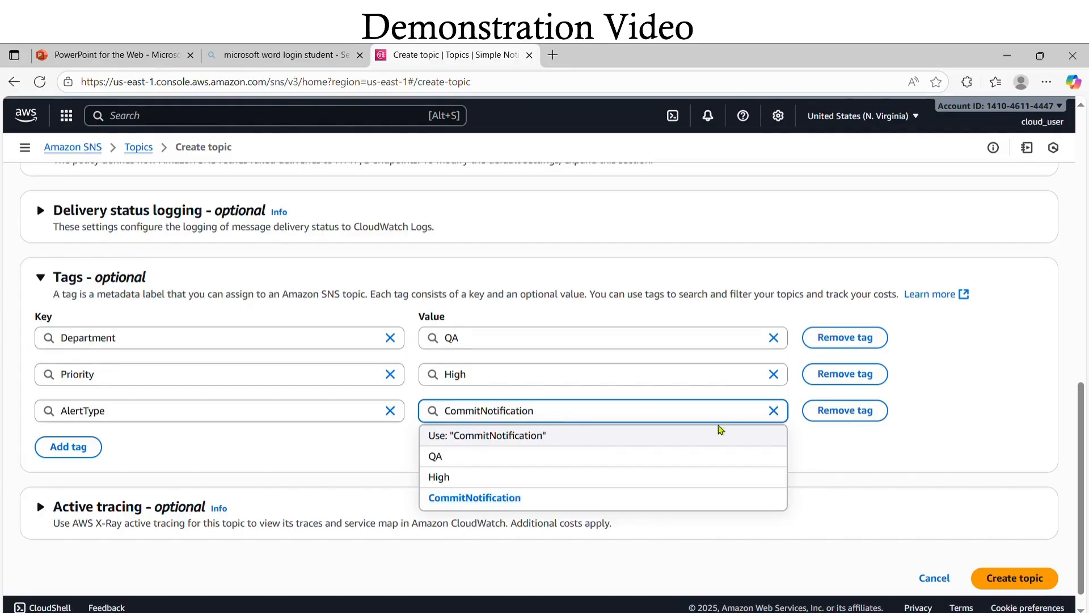
pyautogui.click(568, 440)
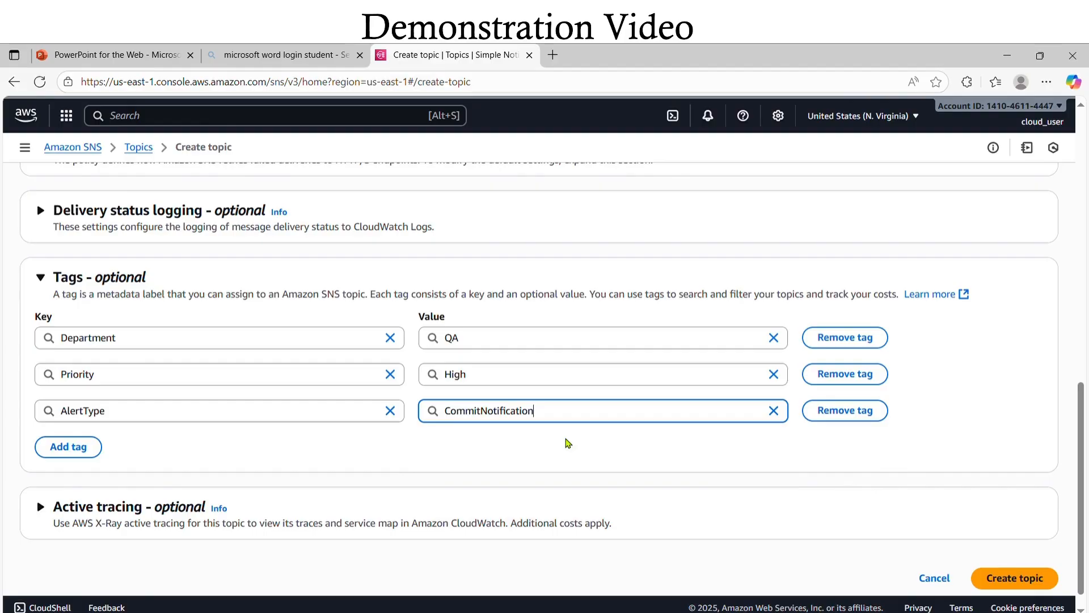
pyautogui.scroll(-1, 490, 461)
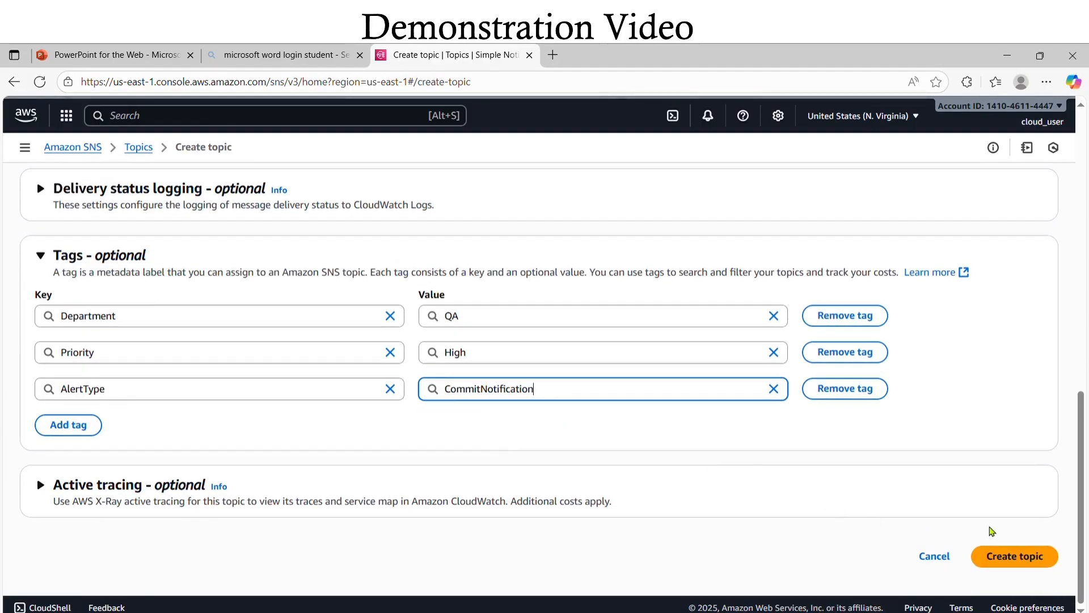
pyautogui.click(1023, 558)
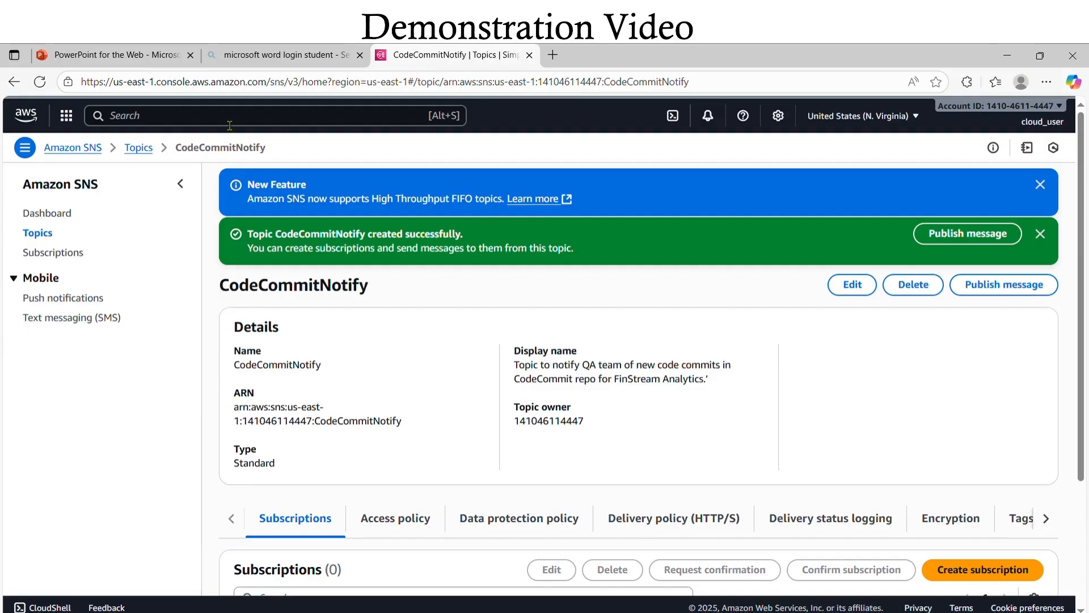
# - Create a subscription to the CodeCommitNotify topic with the Email protocol and the recipient's email address as endpoint
pyautogui.click(1001, 576)
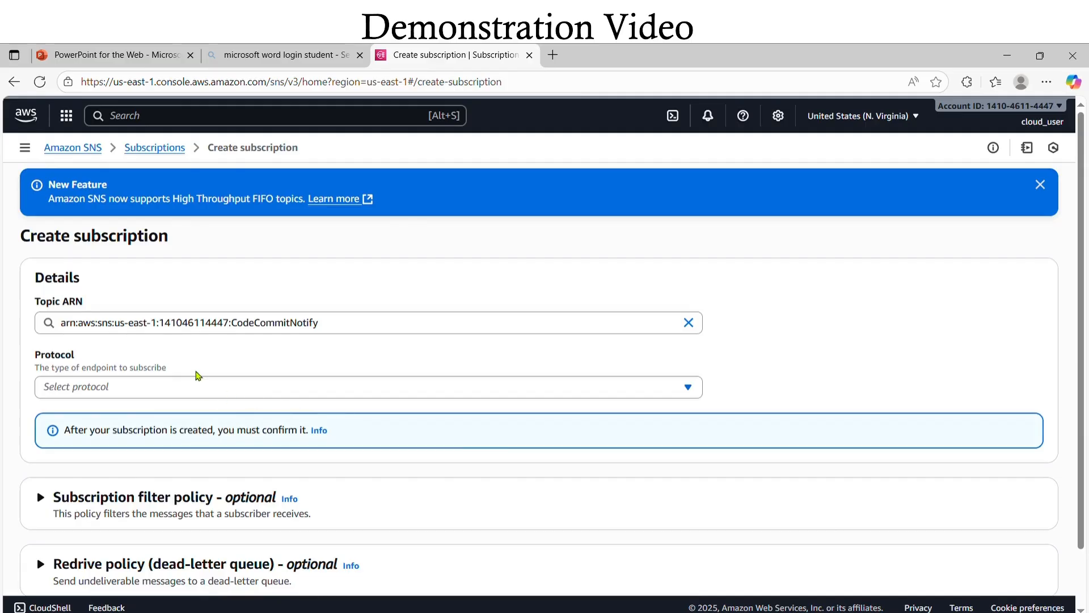
pyautogui.click(182, 392)
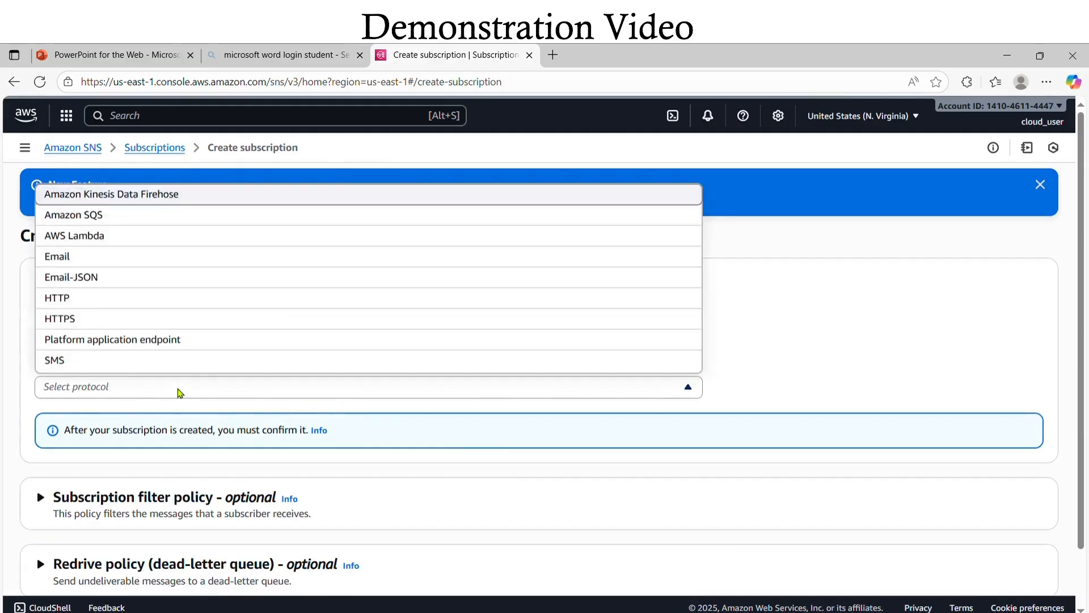
pyautogui.click(148, 255)
pyautogui.scroll(-3, 152, 323)
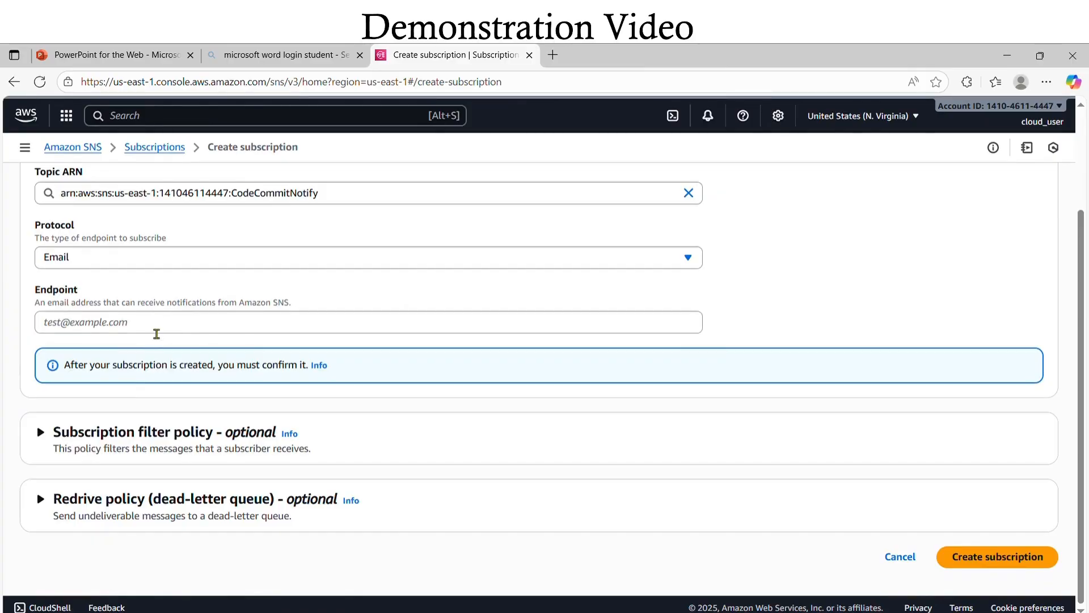
pyautogui.click(156, 332)
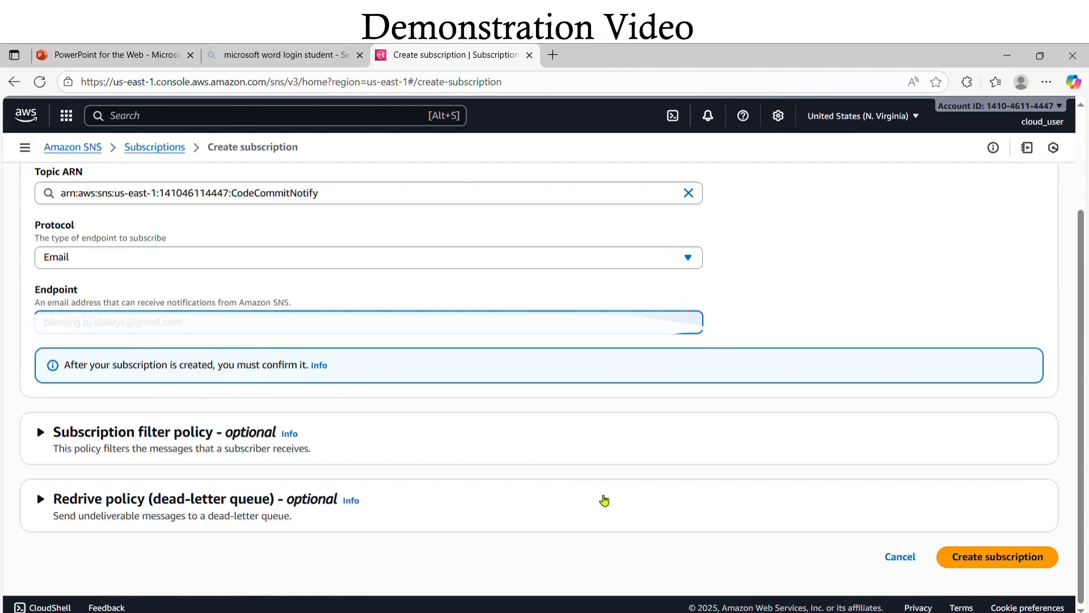
pyautogui.click(976, 557)
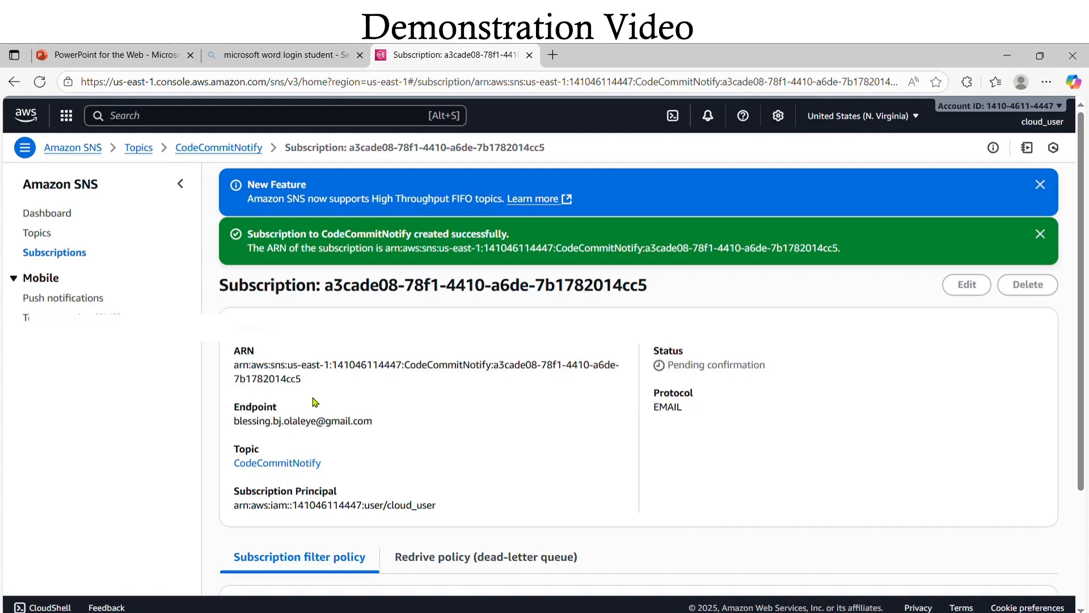
# - Review the new subscription's details and filter policy, and reload the page to check its confirmation status
pyautogui.scroll(-5, 315, 402)
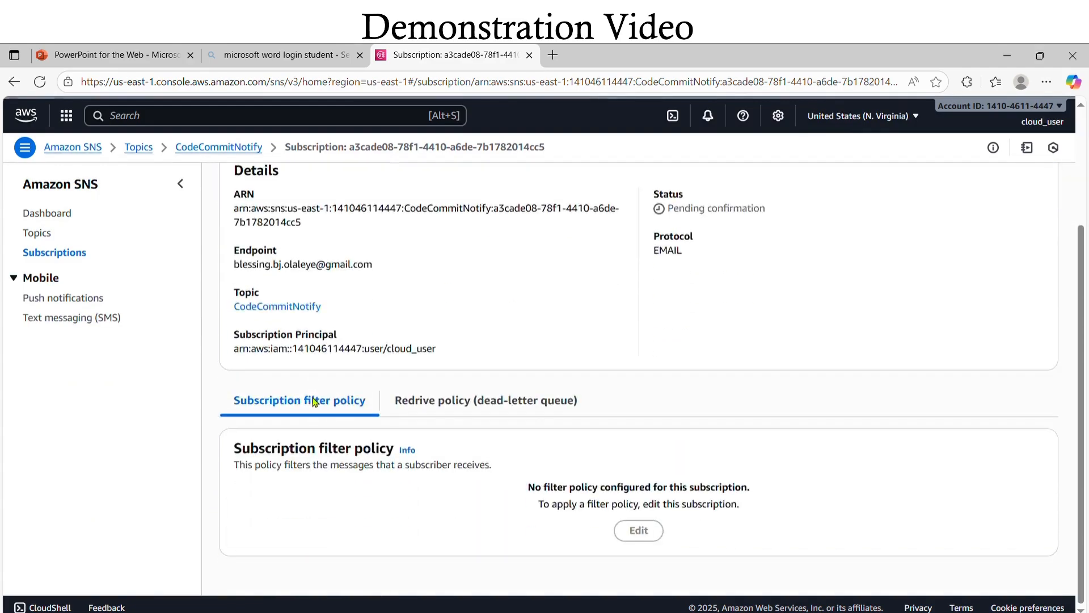
pyautogui.scroll(5, 315, 402)
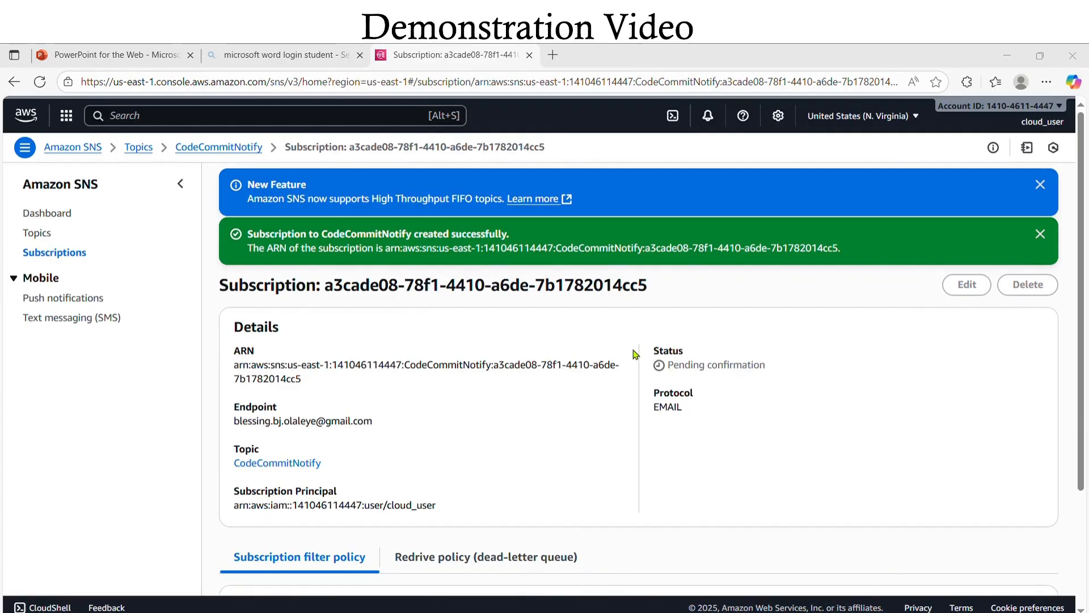
pyautogui.click(39, 82)
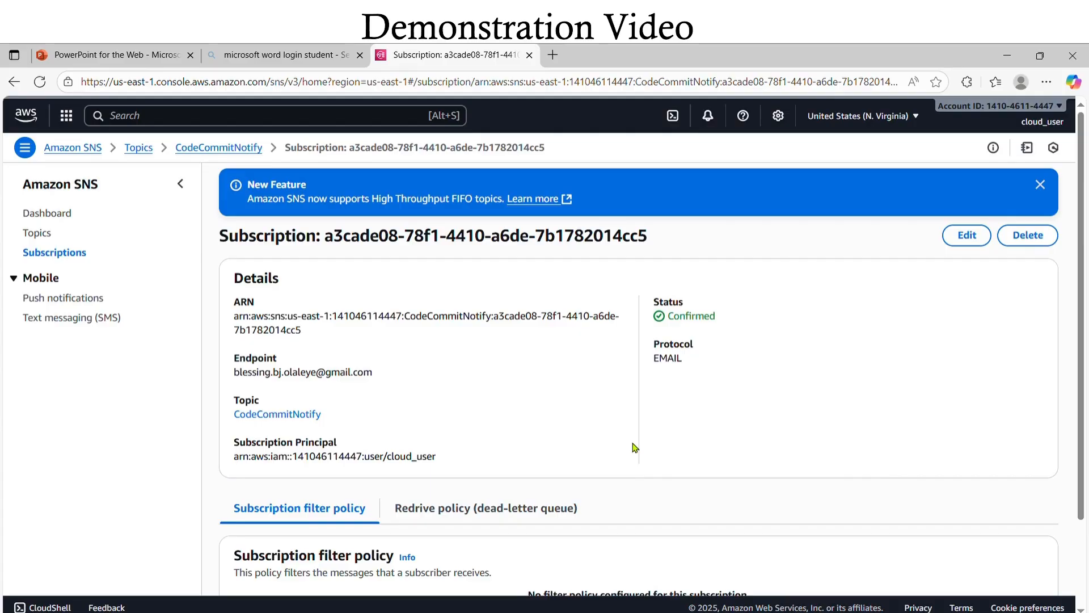
pyautogui.scroll(-2, 635, 447)
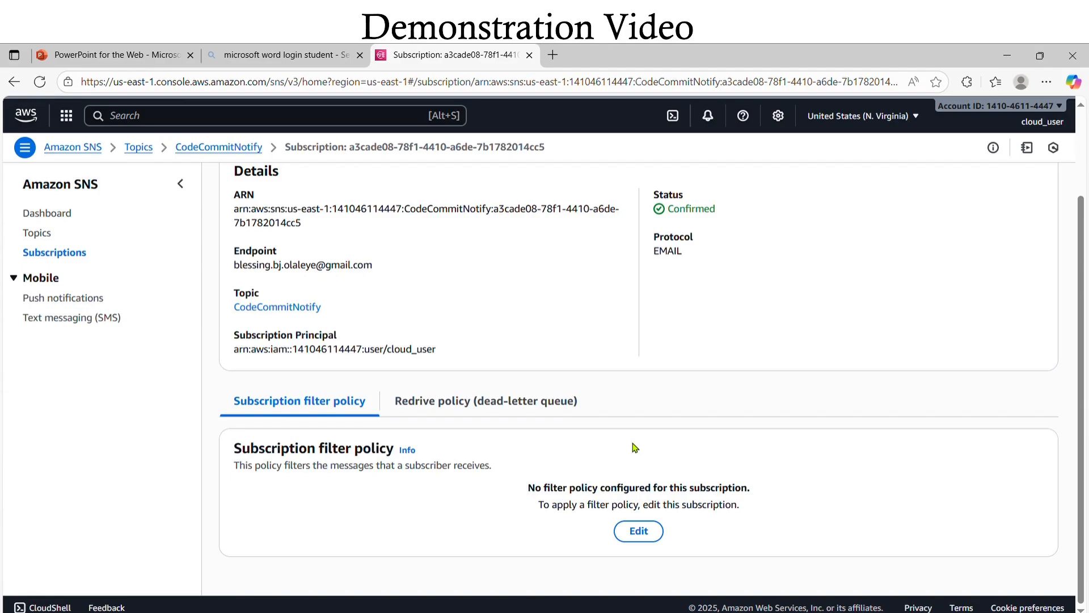
# - Search the console for "eventbridge rule" and open the Amazon EventBridge service
pyautogui.scroll(3, 634, 448)
pyautogui.click(311, 117)
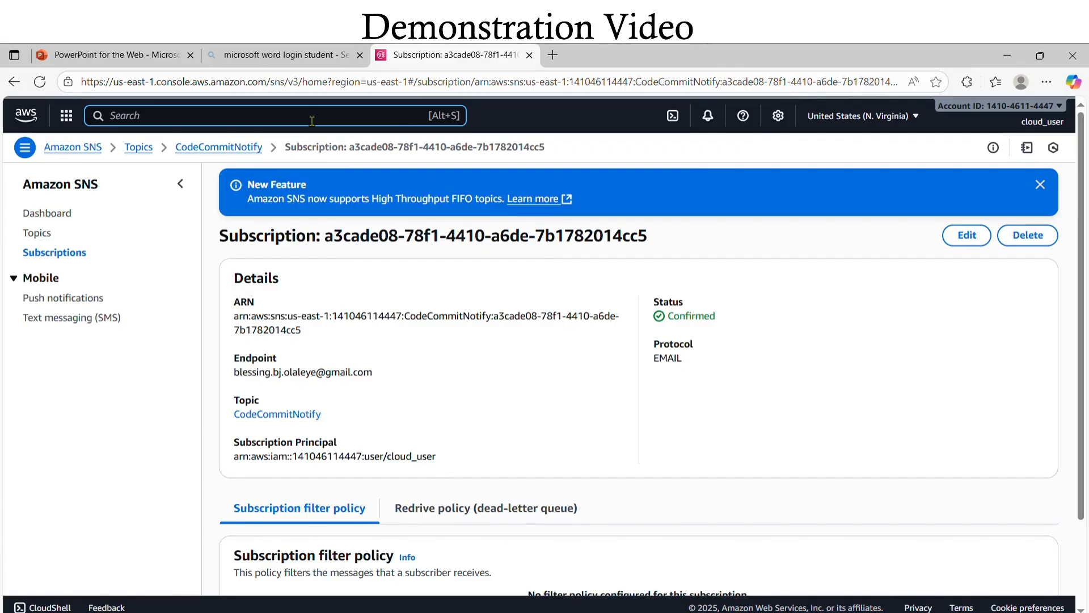
pyautogui.write('event')
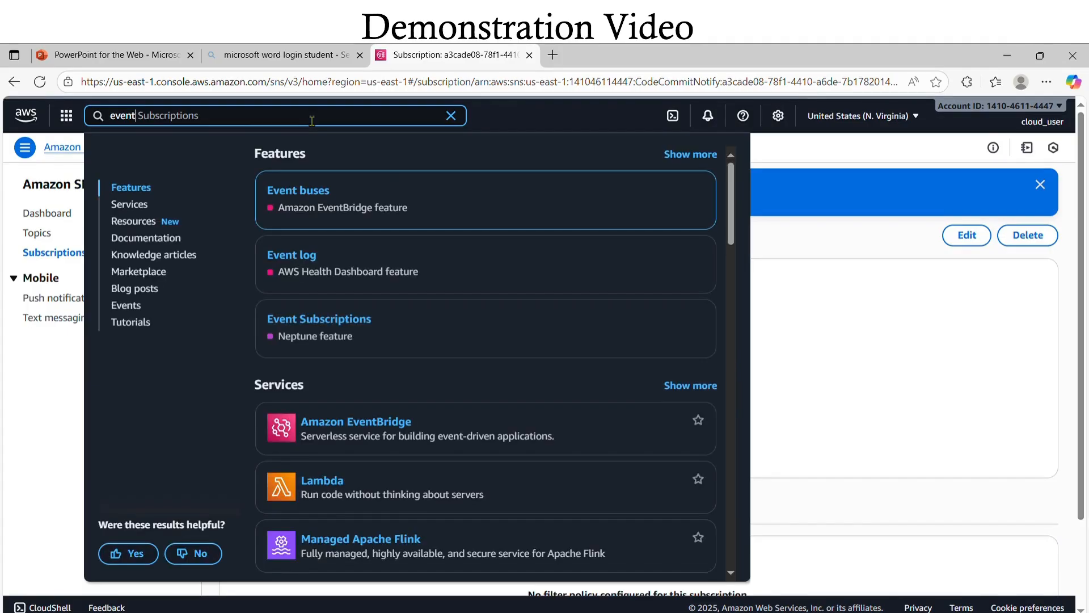
pyautogui.write('bridge')
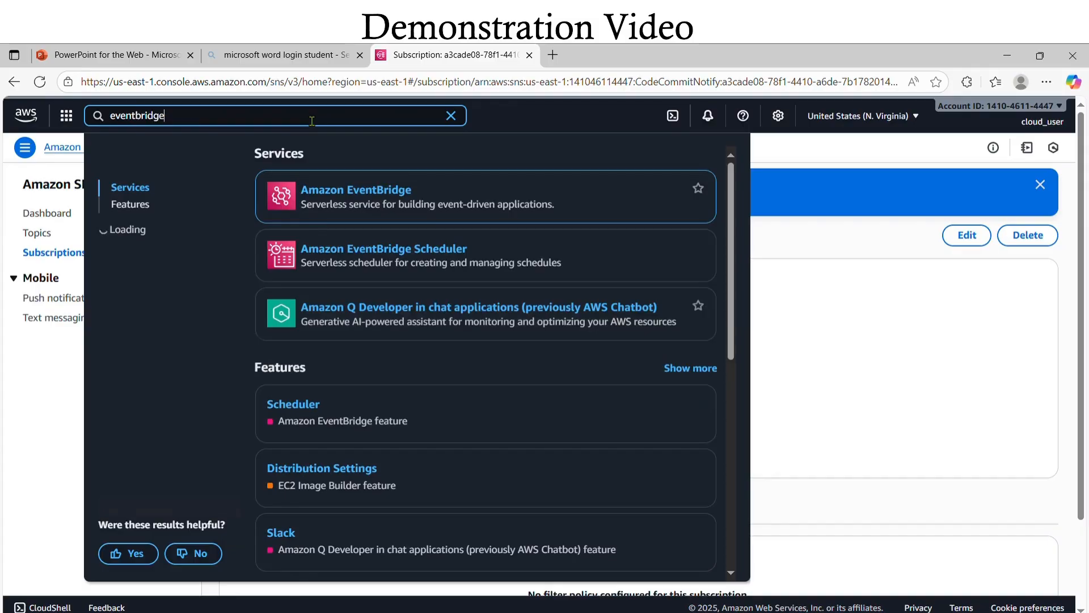
pyautogui.write(' rule')
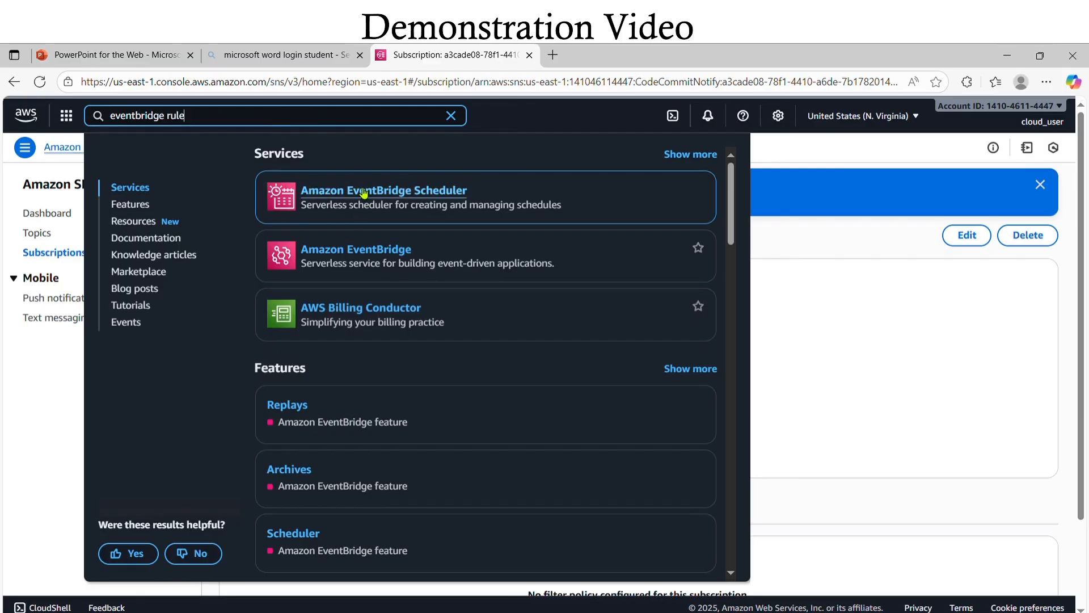
pyautogui.click(374, 255)
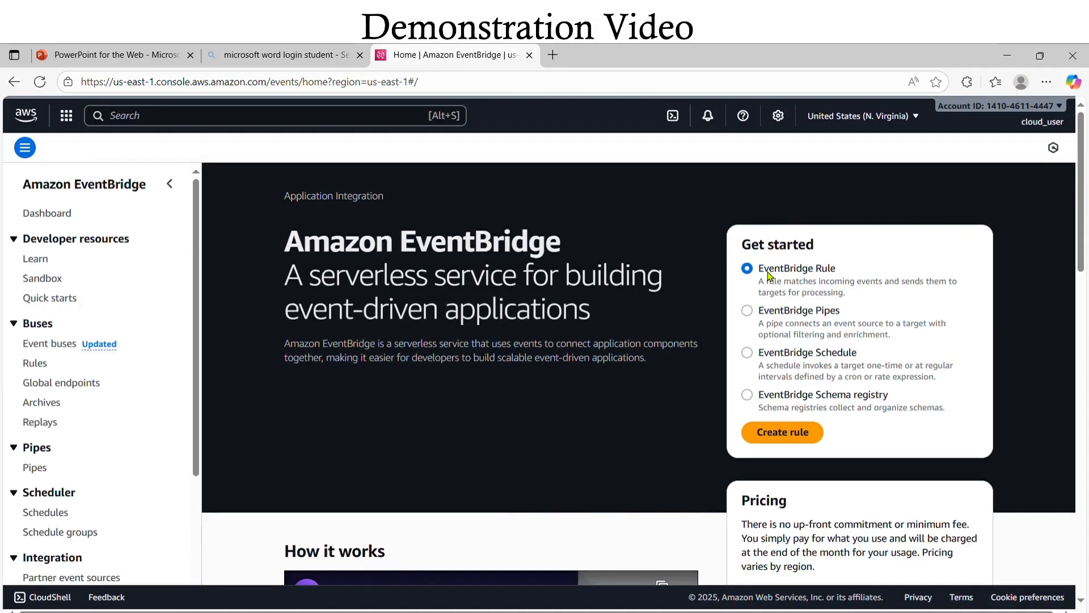
# - Start a rule named codecommitrule with the description "Repository for FinStream Analytics web dashboard — QA notifications enabled." and continue to the event pattern
pyautogui.click(784, 436)
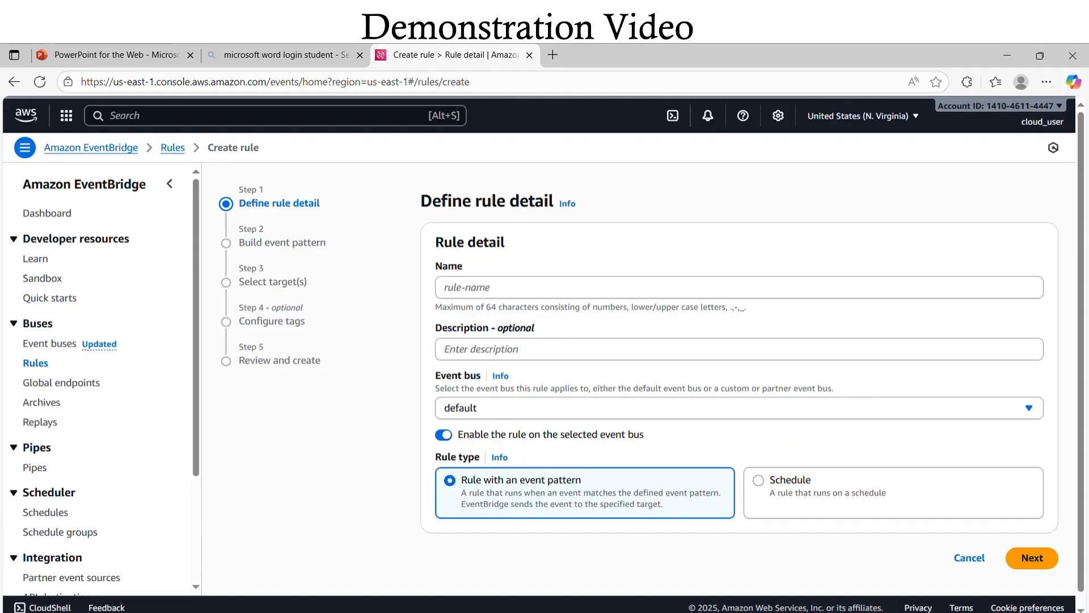
pyautogui.click(490, 296)
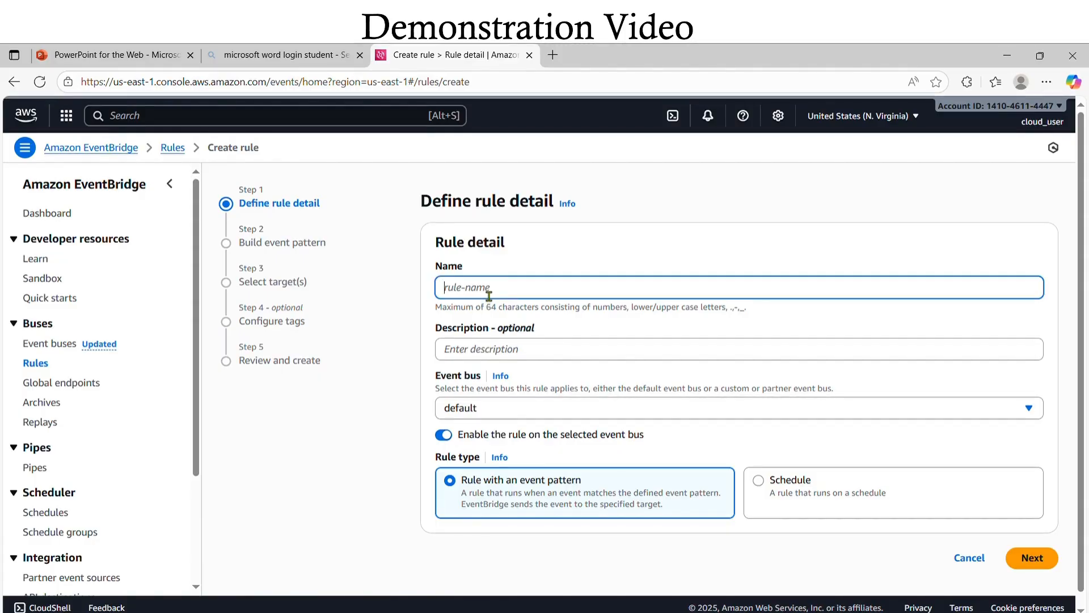
pyautogui.click(499, 347)
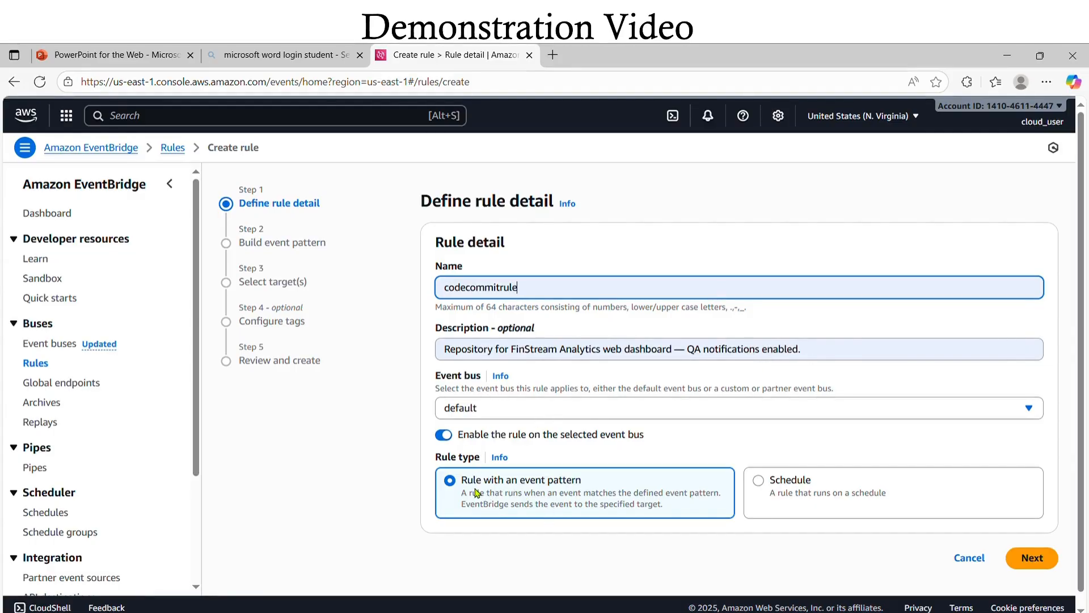
pyautogui.scroll(-1, 505, 488)
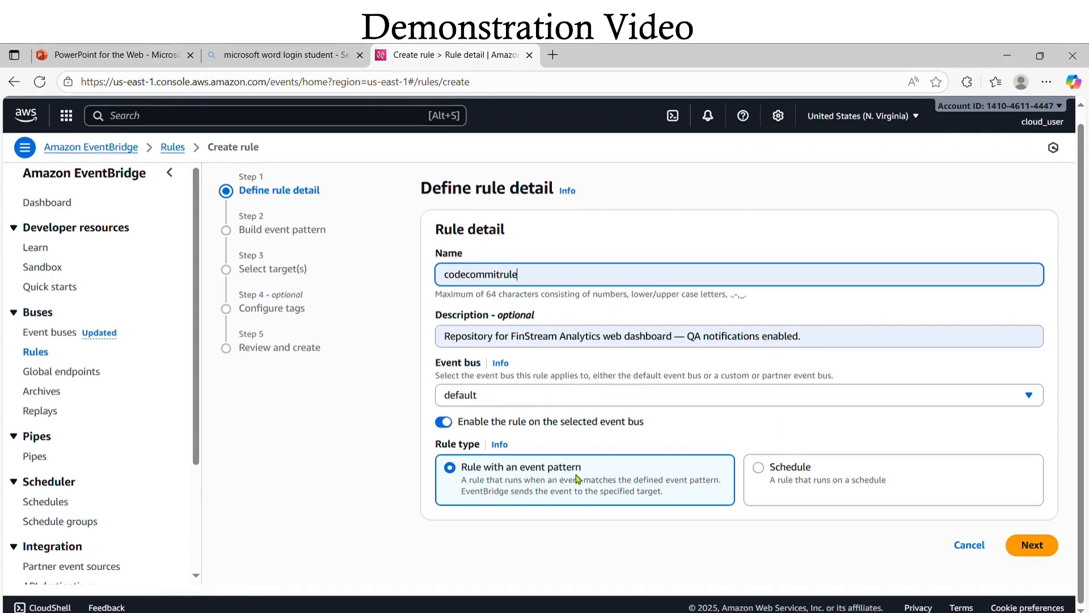
pyautogui.click(1032, 545)
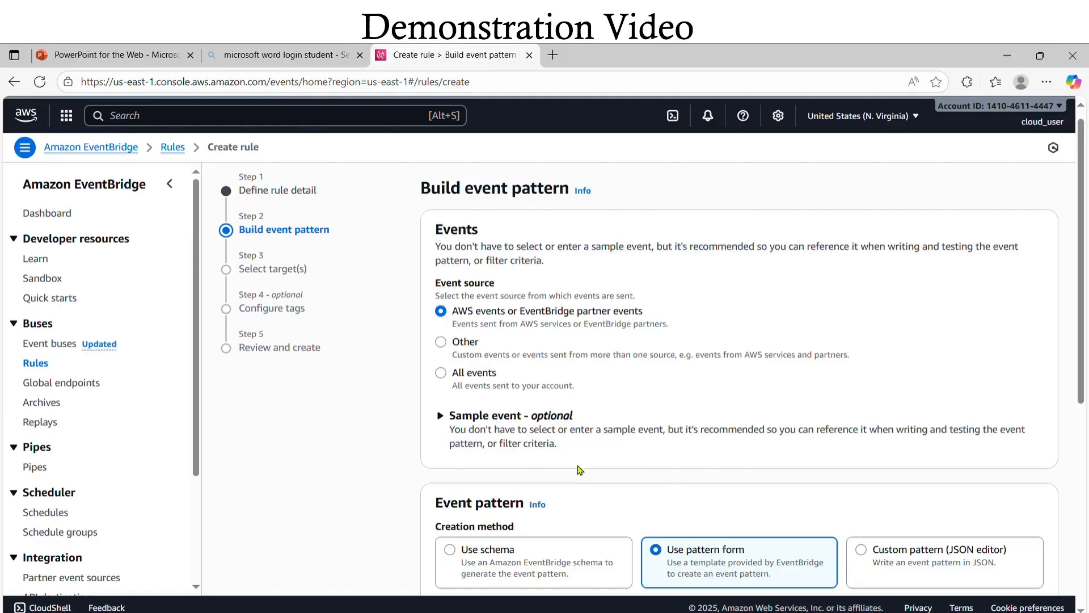
# - Choose CodeCommit as the AWS service that supplies events in the rule's event pattern form
pyautogui.scroll(-2, 485, 452)
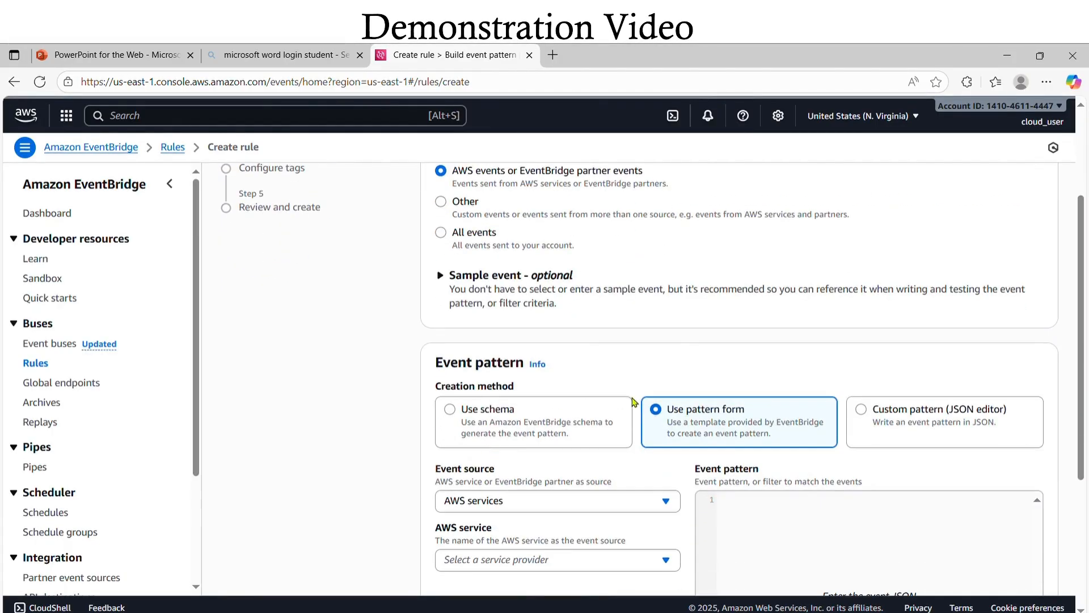
pyautogui.scroll(-1, 647, 415)
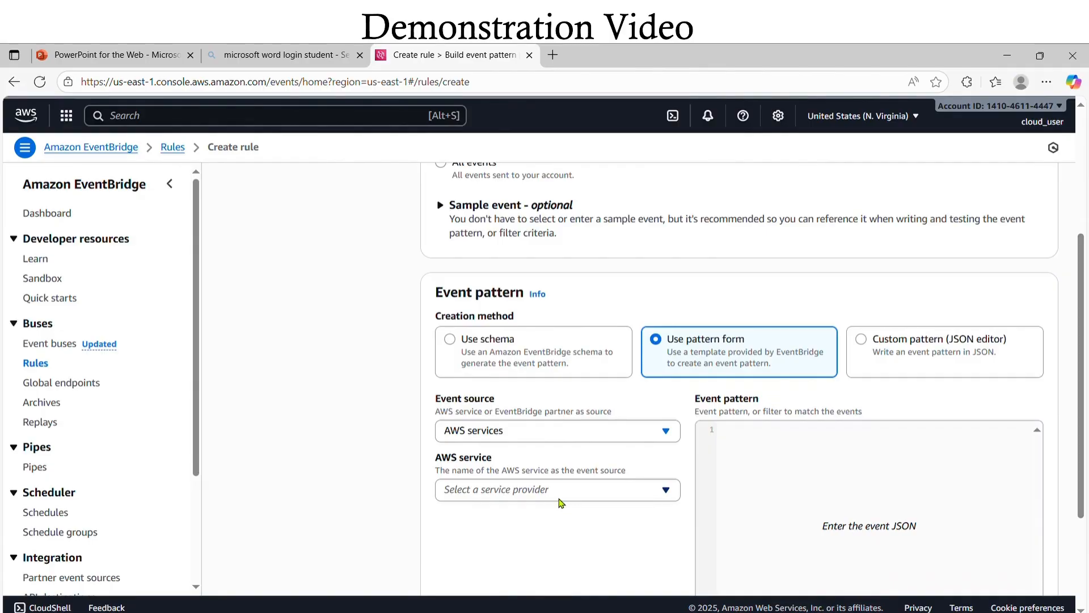
pyautogui.click(560, 493)
pyautogui.scroll(-15, 576, 371)
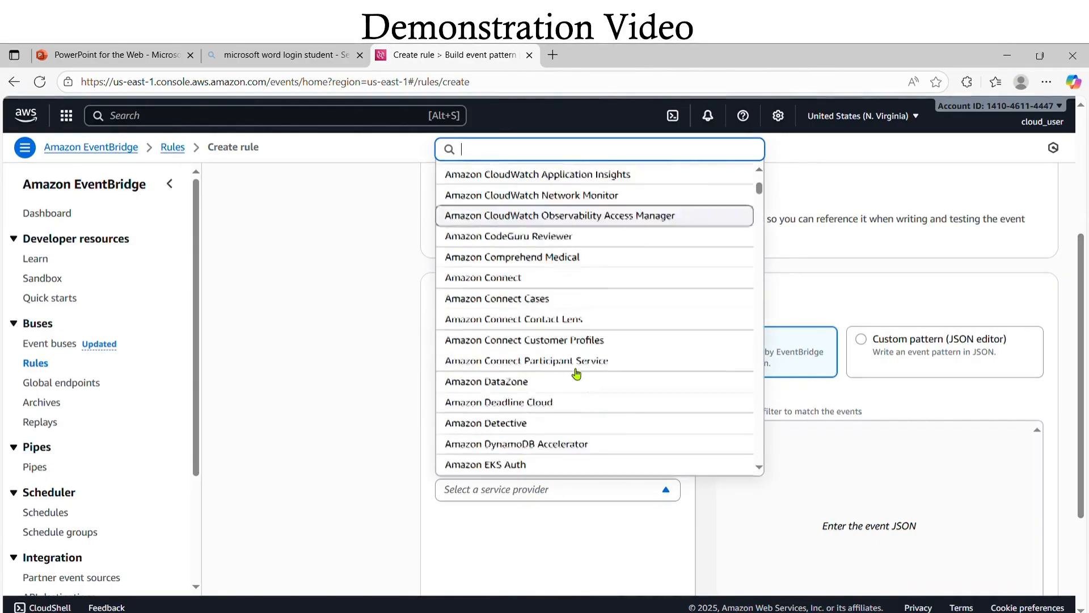
pyautogui.scroll(-15, 577, 373)
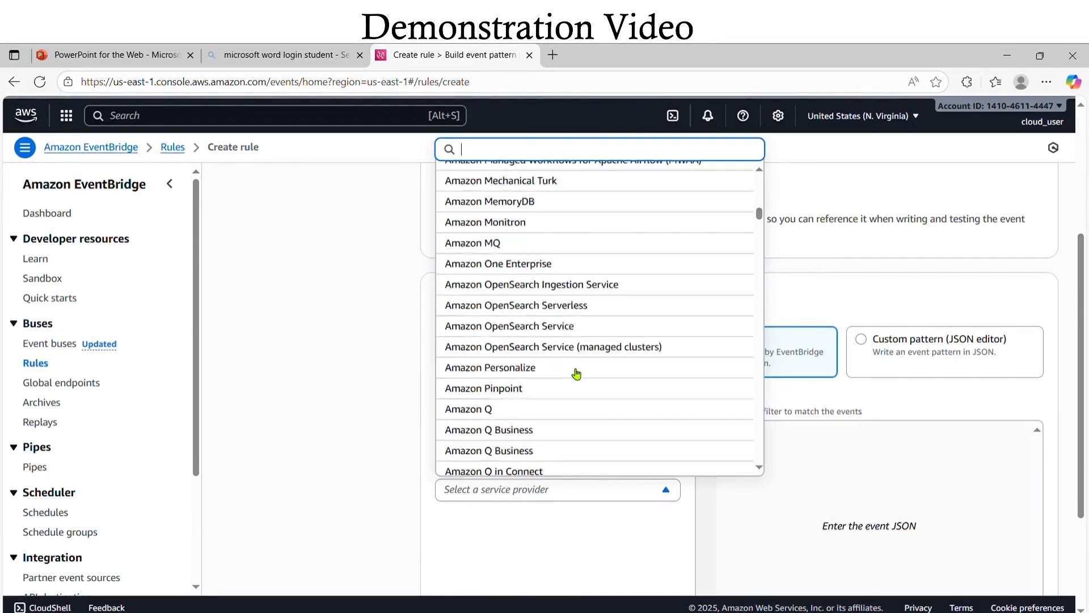
pyautogui.scroll(-10, 576, 373)
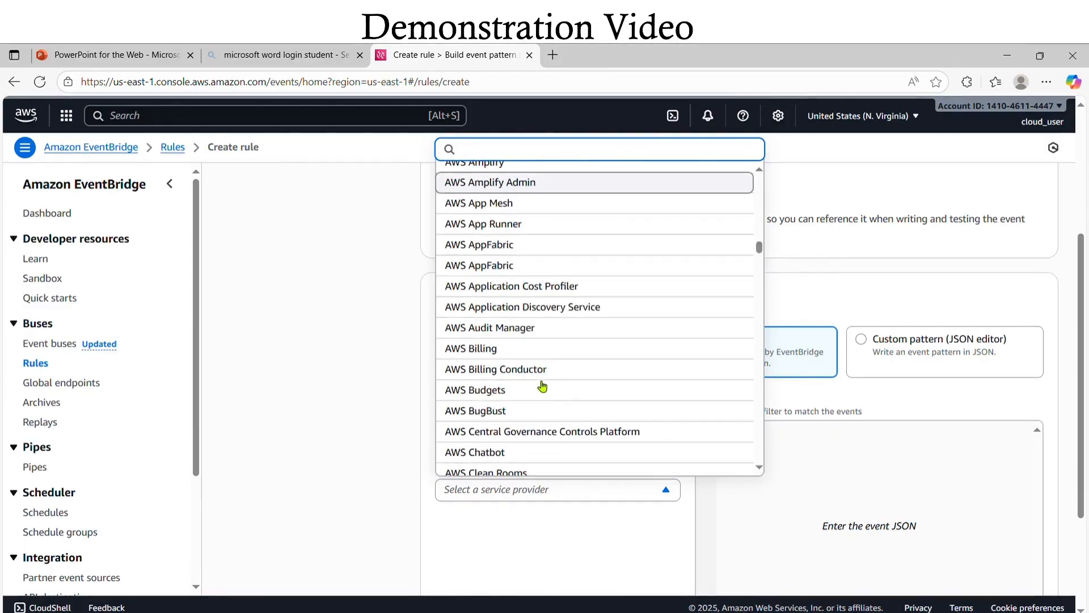
pyautogui.scroll(-15, 543, 387)
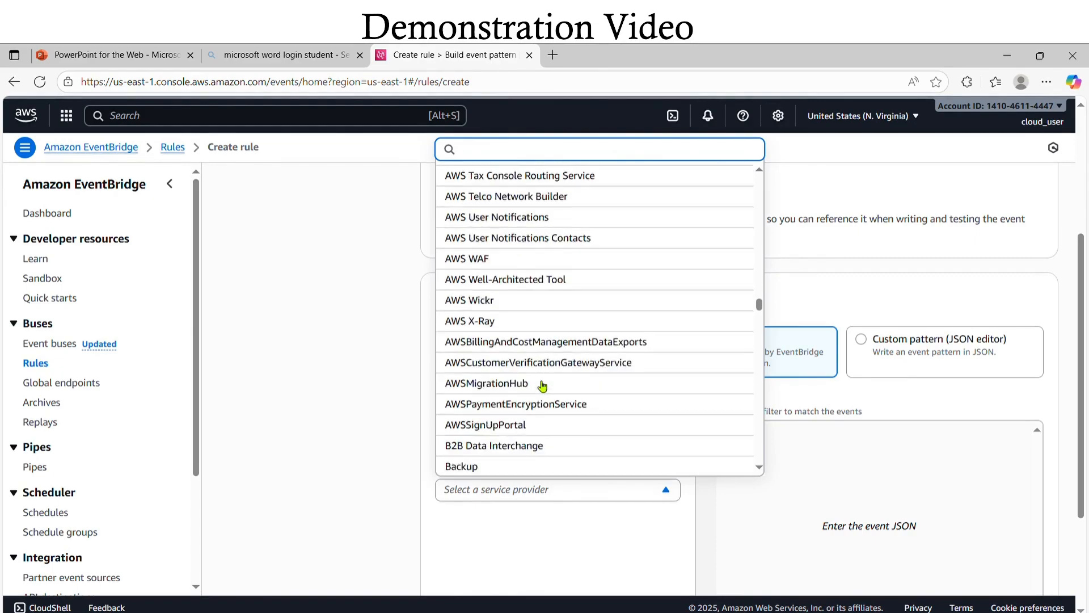
pyautogui.scroll(-15, 543, 387)
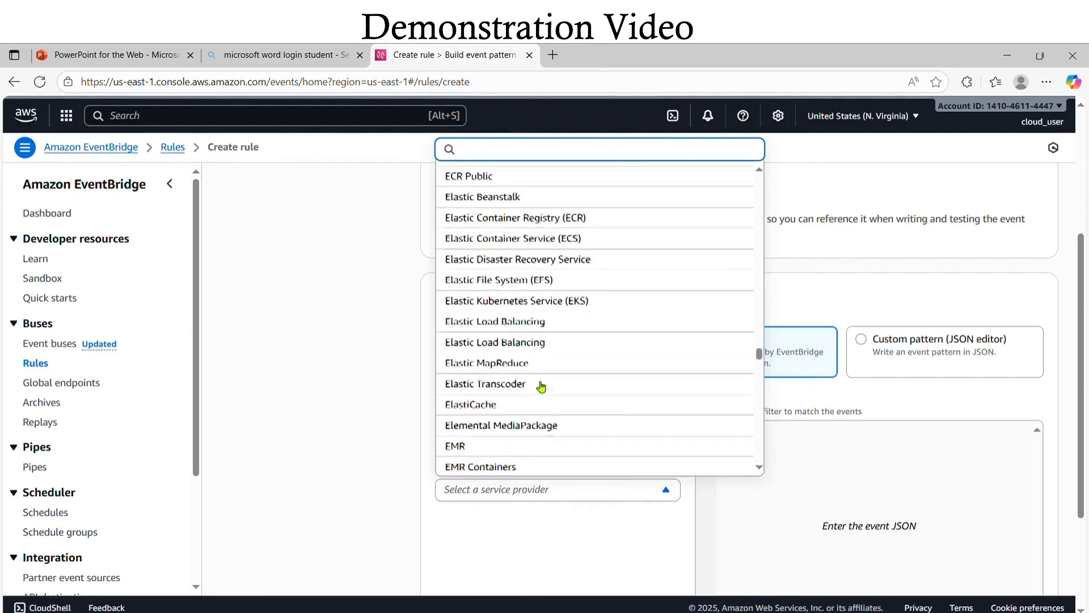
pyautogui.scroll(10, 541, 386)
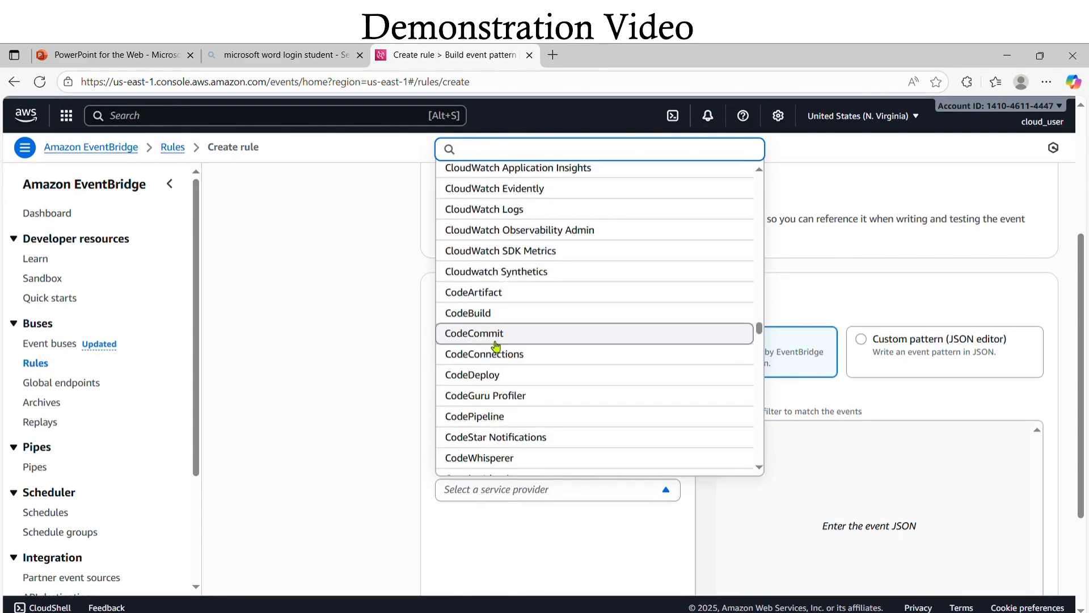
pyautogui.click(496, 340)
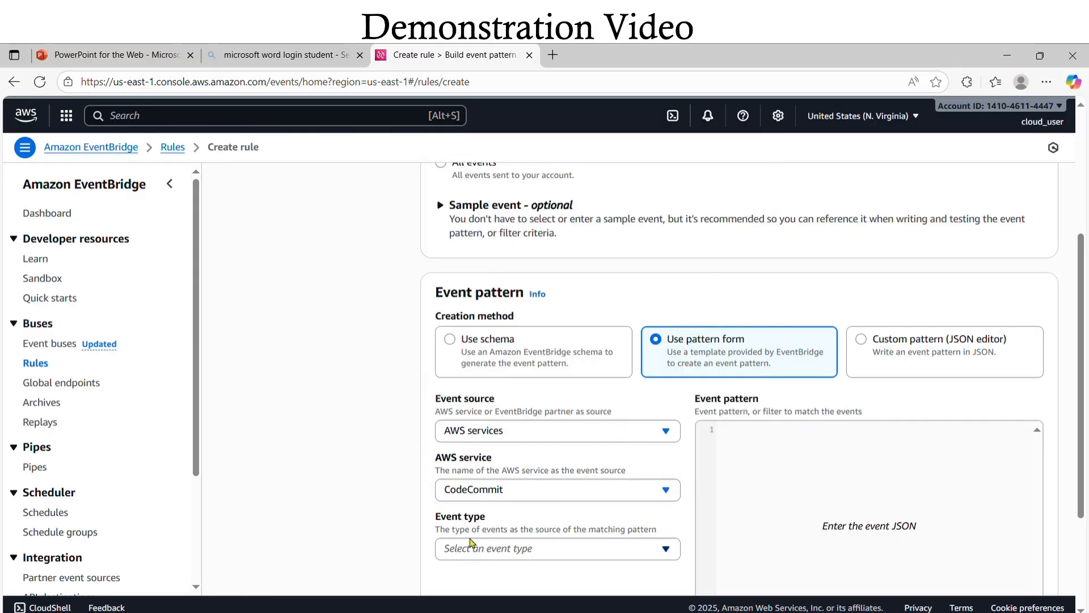
# - Set the event pattern's event type to All Events and continue to target selection
pyautogui.scroll(-1, 559, 528)
pyautogui.click(599, 482)
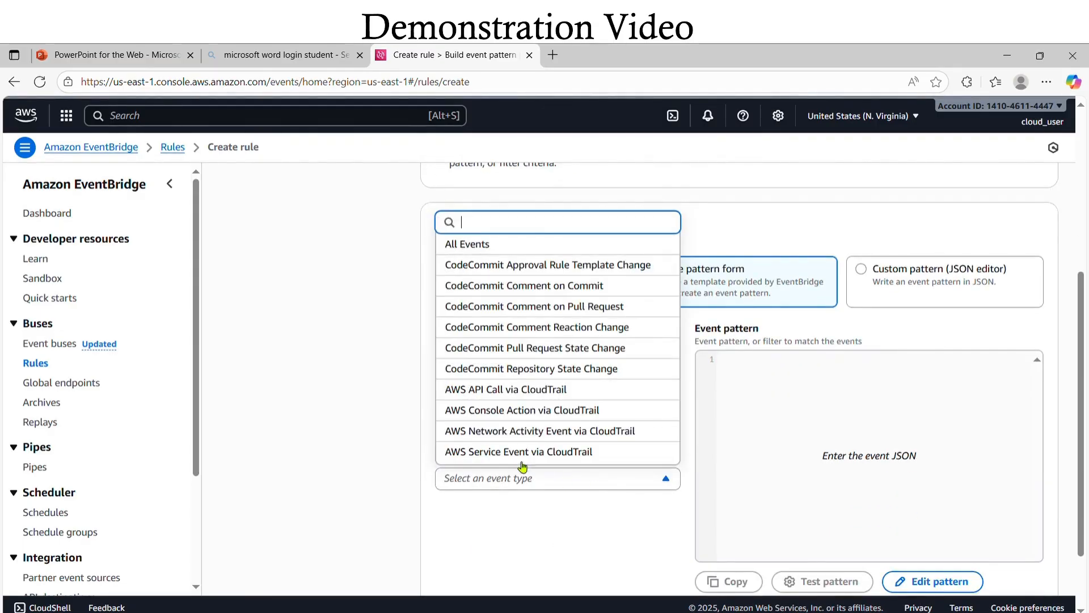
pyautogui.click(519, 244)
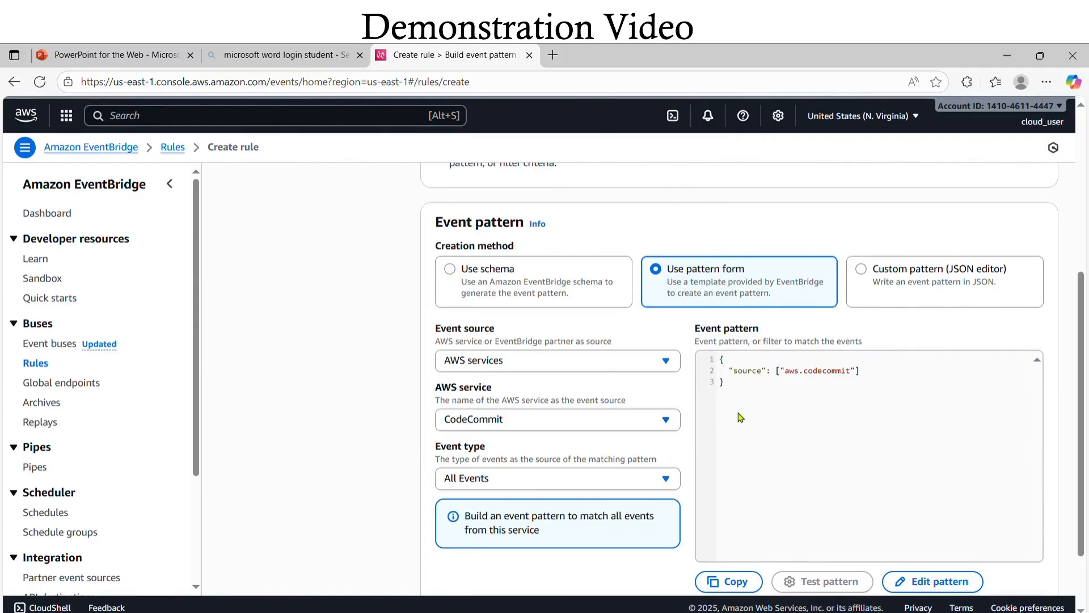
pyautogui.scroll(-1, 740, 417)
pyautogui.click(1024, 546)
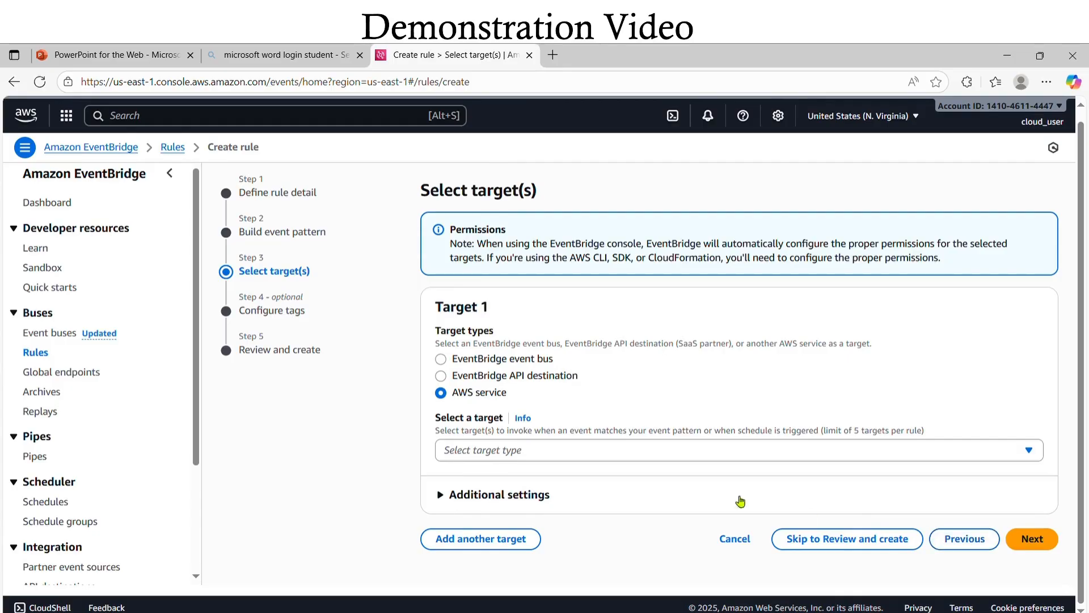
# - Set Target 1 to an SNS topic, pick the CodeCommitNotify topic, and continue to the tag configuration
pyautogui.click(471, 451)
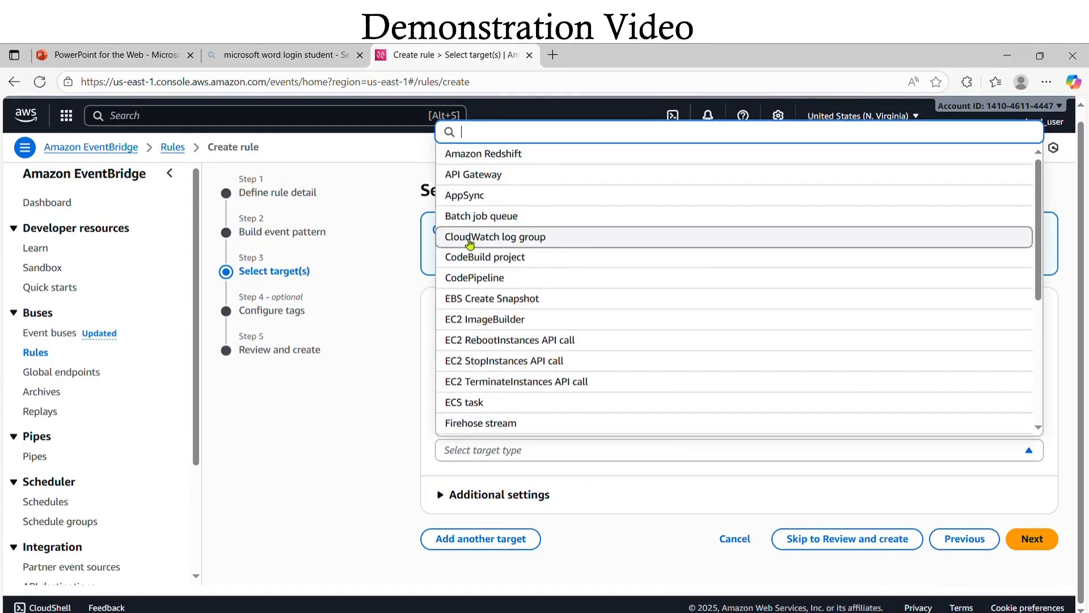
pyautogui.scroll(-1, 497, 322)
pyautogui.scroll(-3, 497, 323)
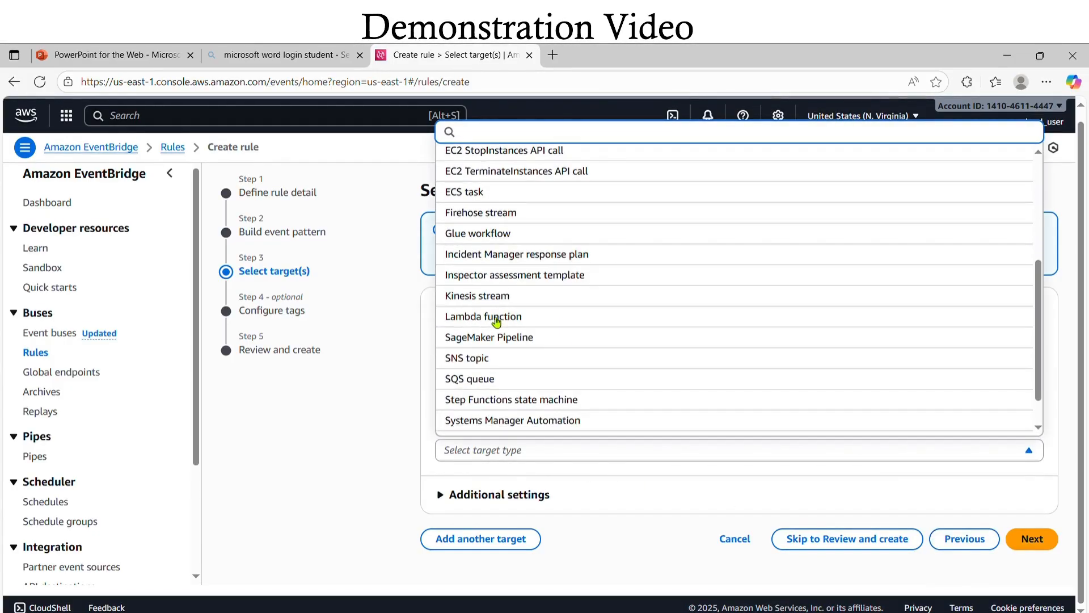
pyautogui.click(503, 363)
pyautogui.scroll(-5, 719, 513)
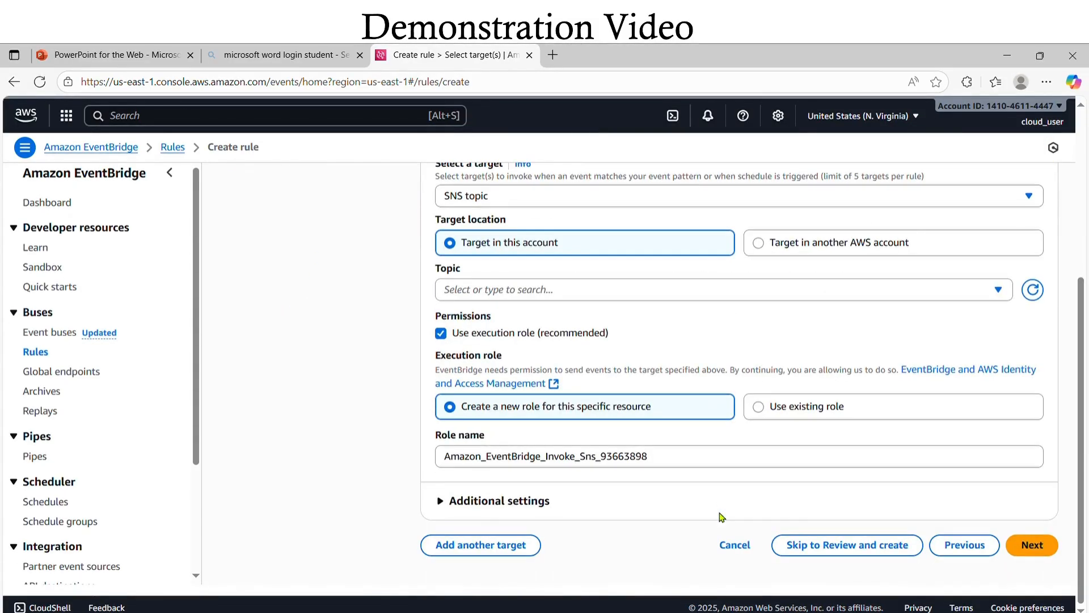
pyautogui.click(672, 293)
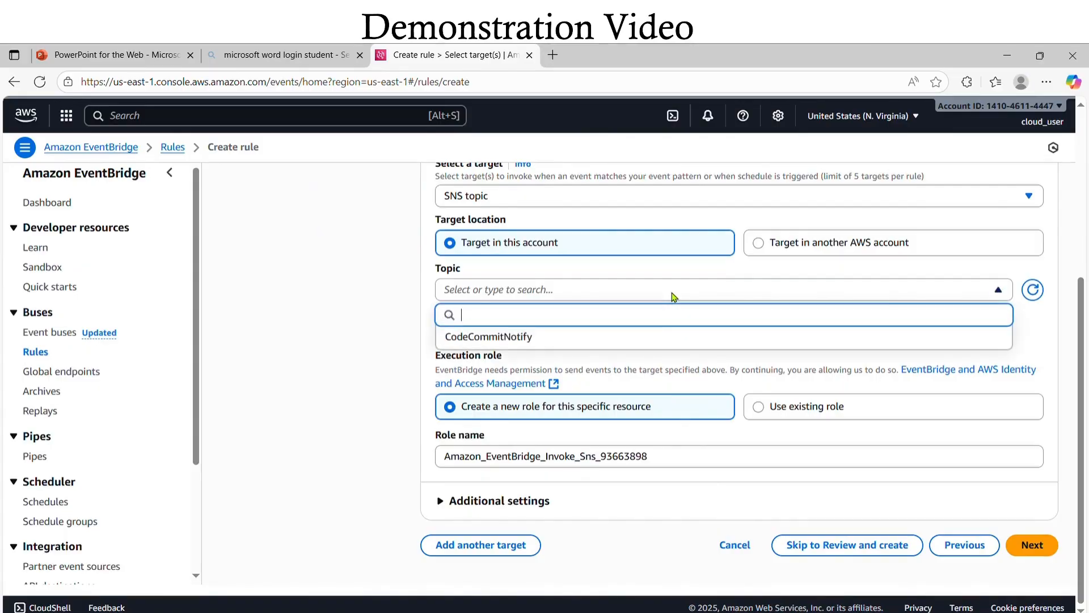
pyautogui.click(603, 343)
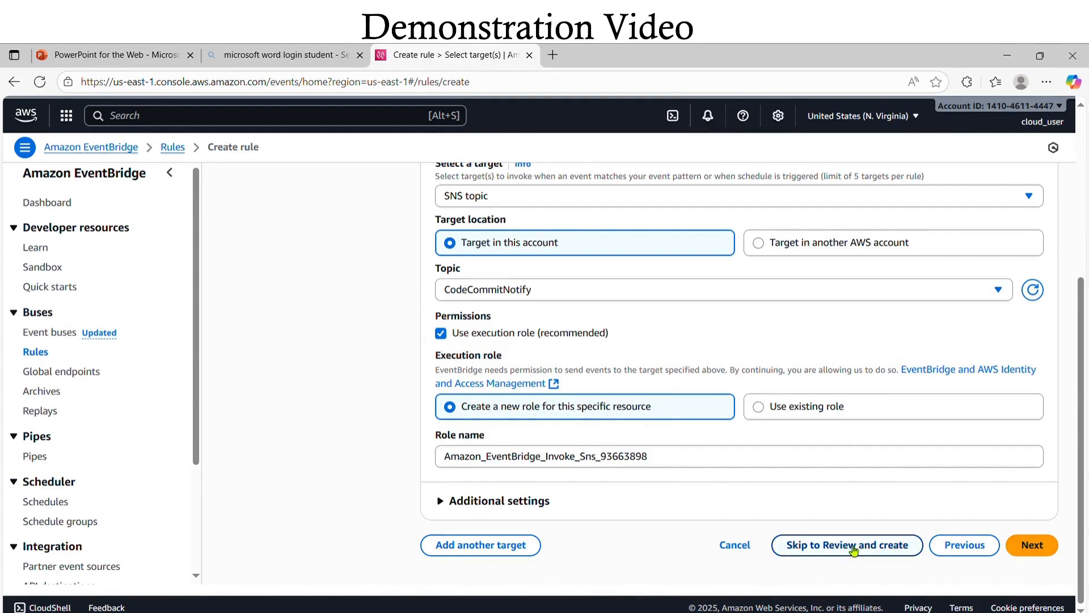
pyautogui.click(1032, 545)
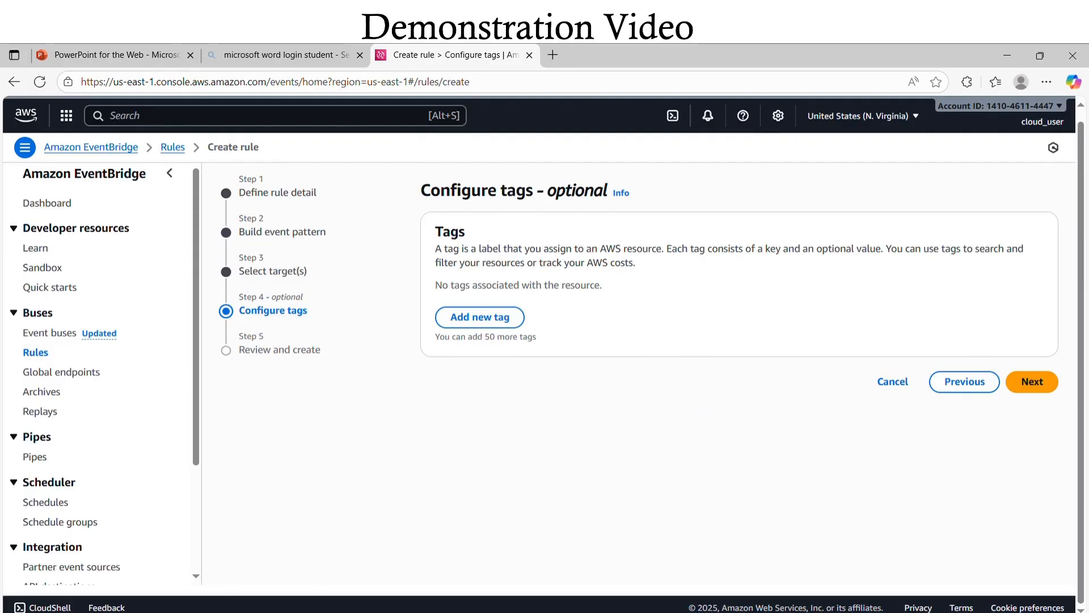
# - Add three empty tag rows to the rule
pyautogui.click(480, 316)
pyautogui.click(481, 347)
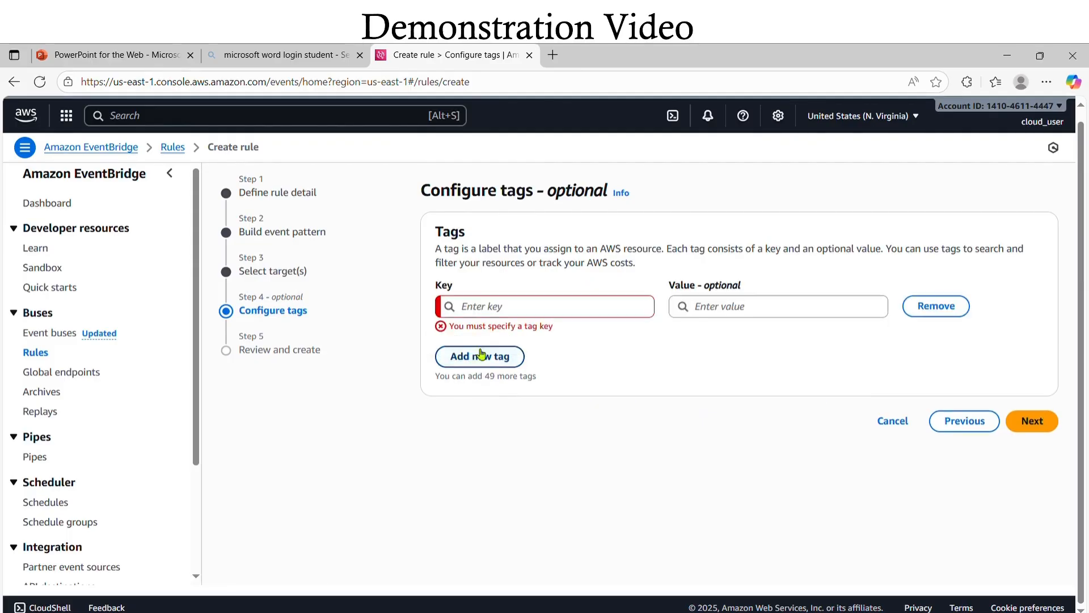
pyautogui.click(480, 357)
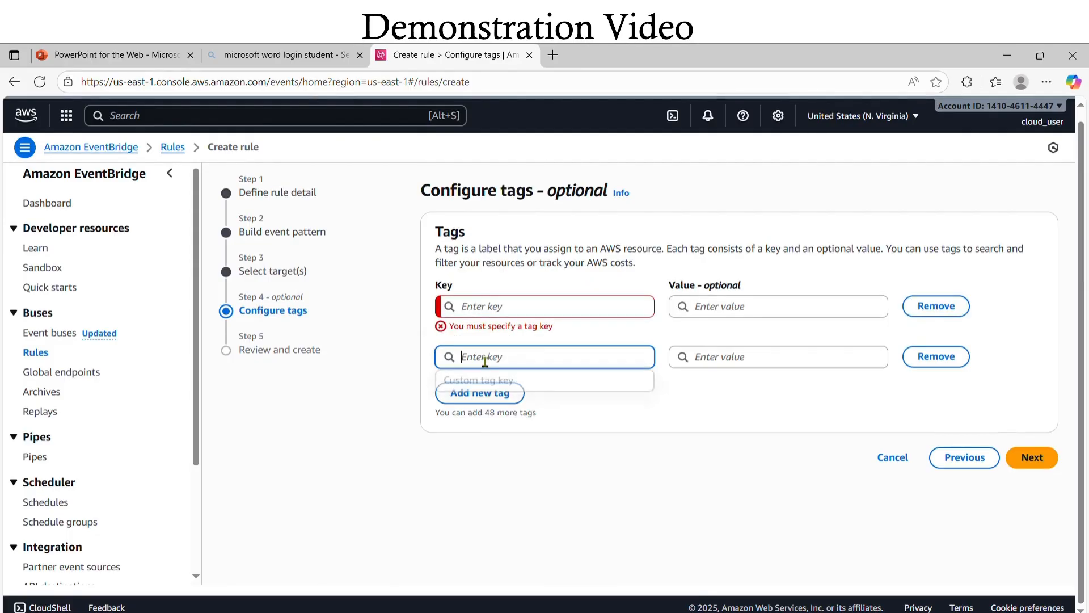
pyautogui.click(479, 404)
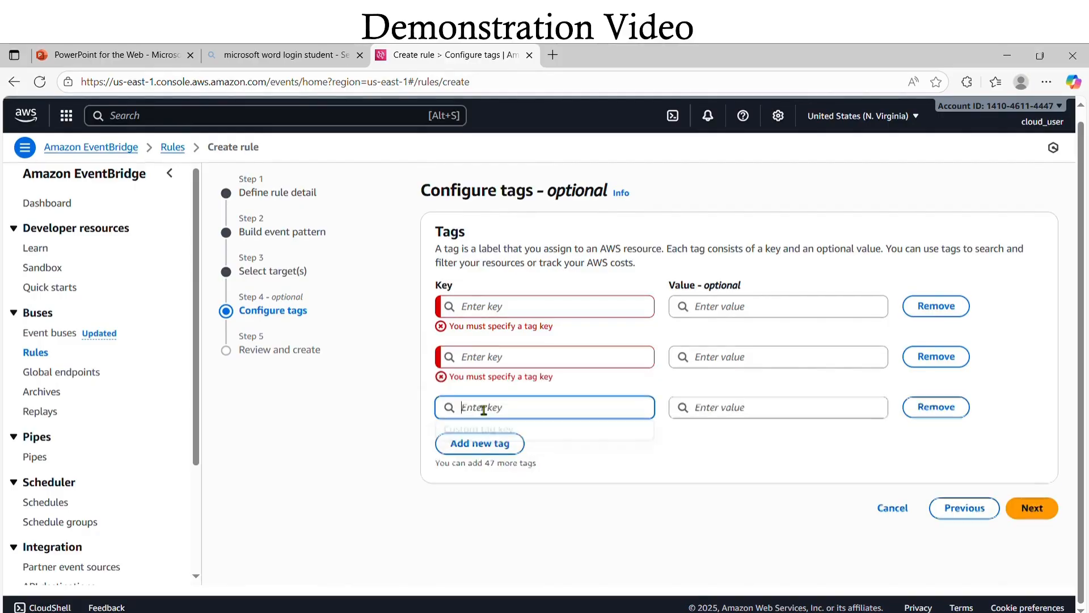
# - Fill the rule's first tag row with key Project and value FinStreamAnalystics
pyautogui.click(514, 314)
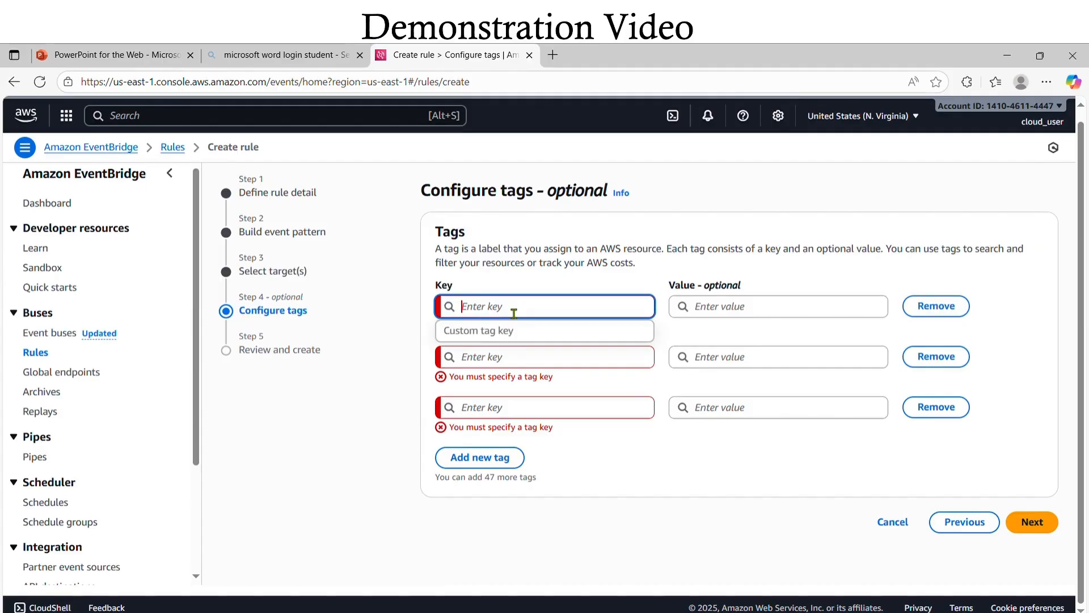
pyautogui.write('Projec')
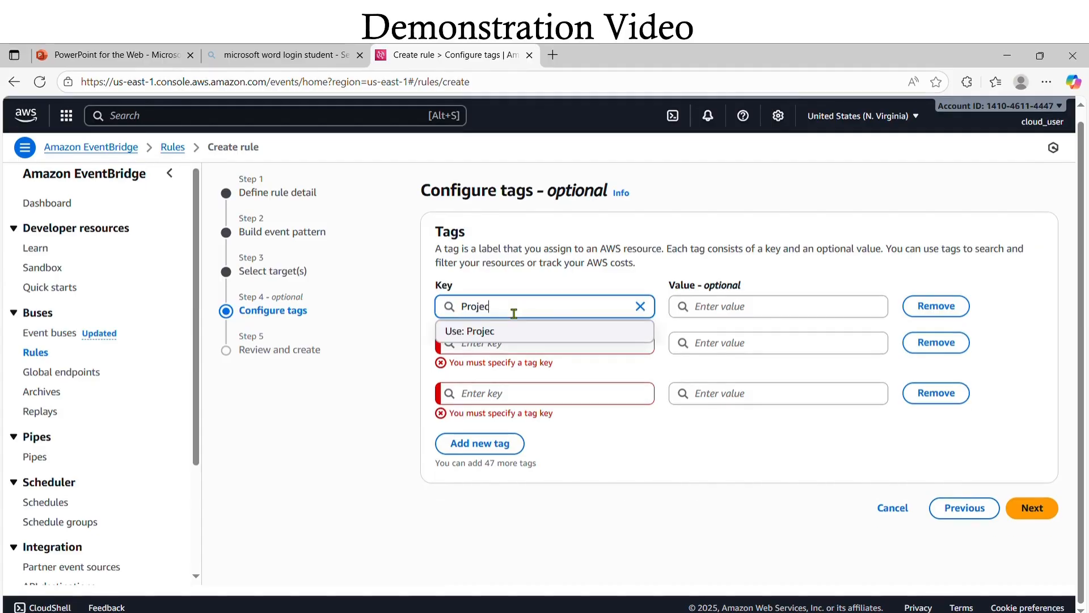
pyautogui.write('t')
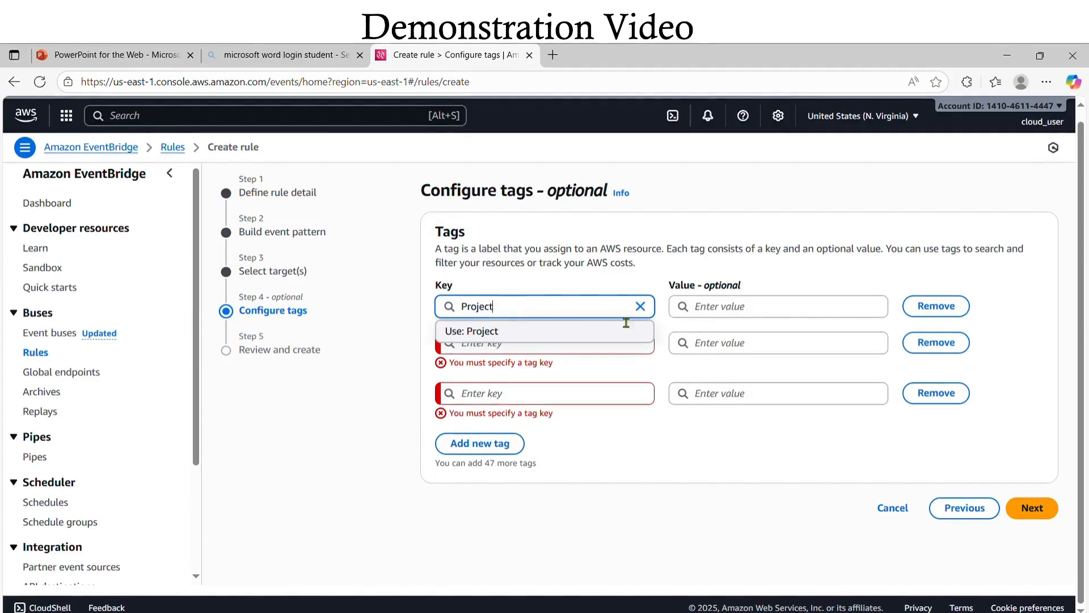
pyautogui.click(717, 315)
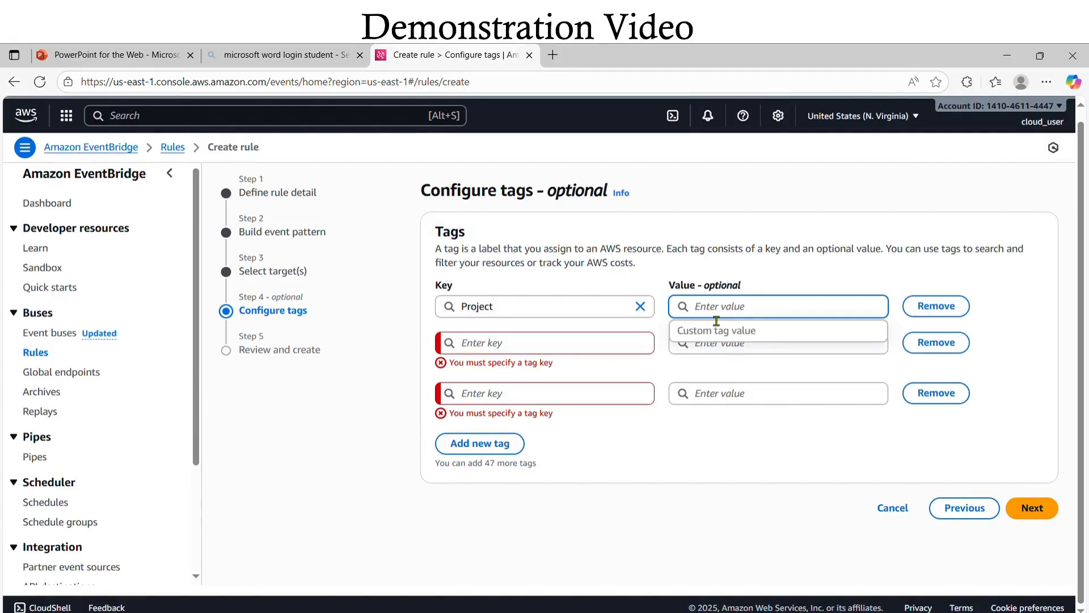
pyautogui.write('Fin')
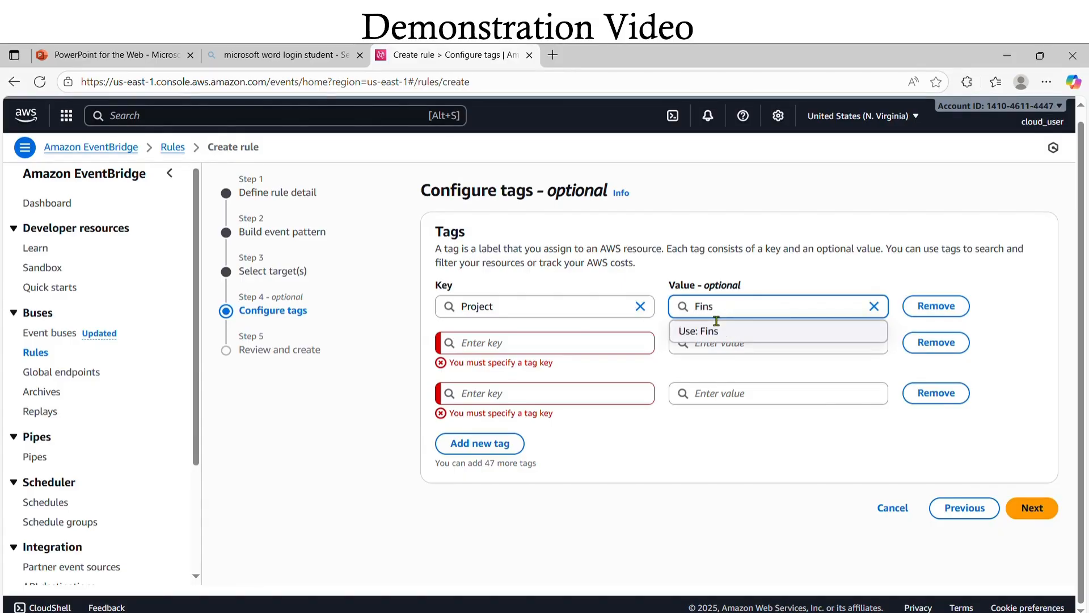
pyautogui.write('StreamAna')
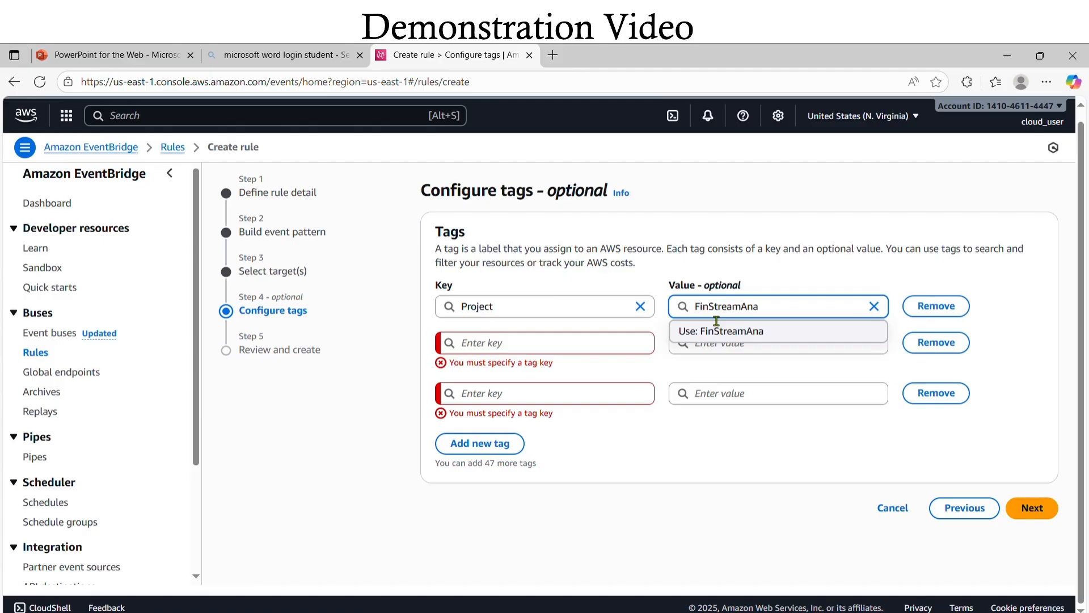
pyautogui.write('lystics')
pyautogui.click(733, 332)
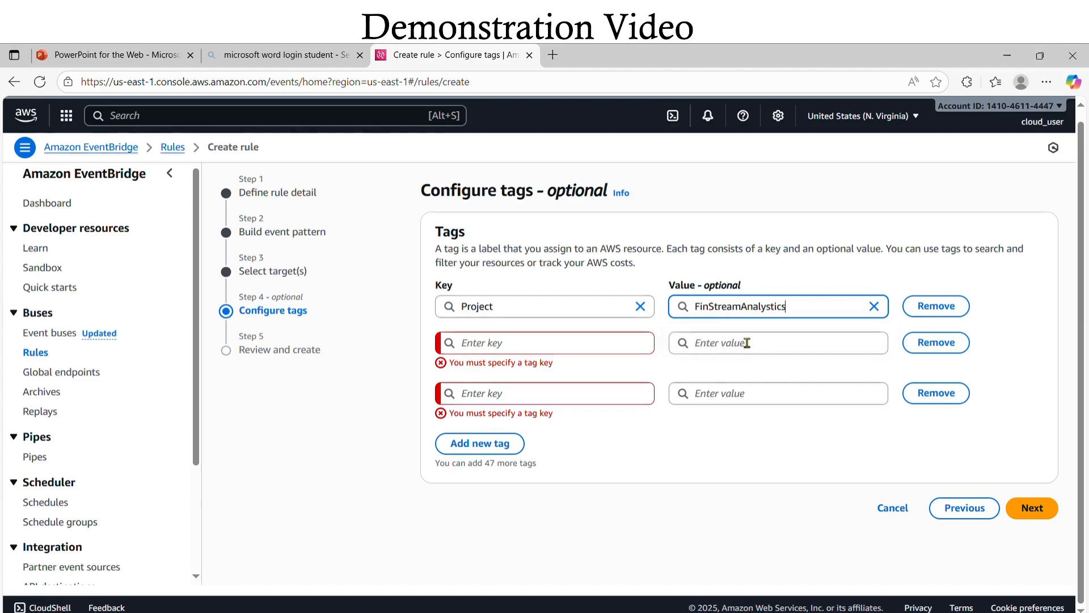
# - Fill the rule's second tag row with key UseCase and value CodeCommitNotifications
pyautogui.click(578, 346)
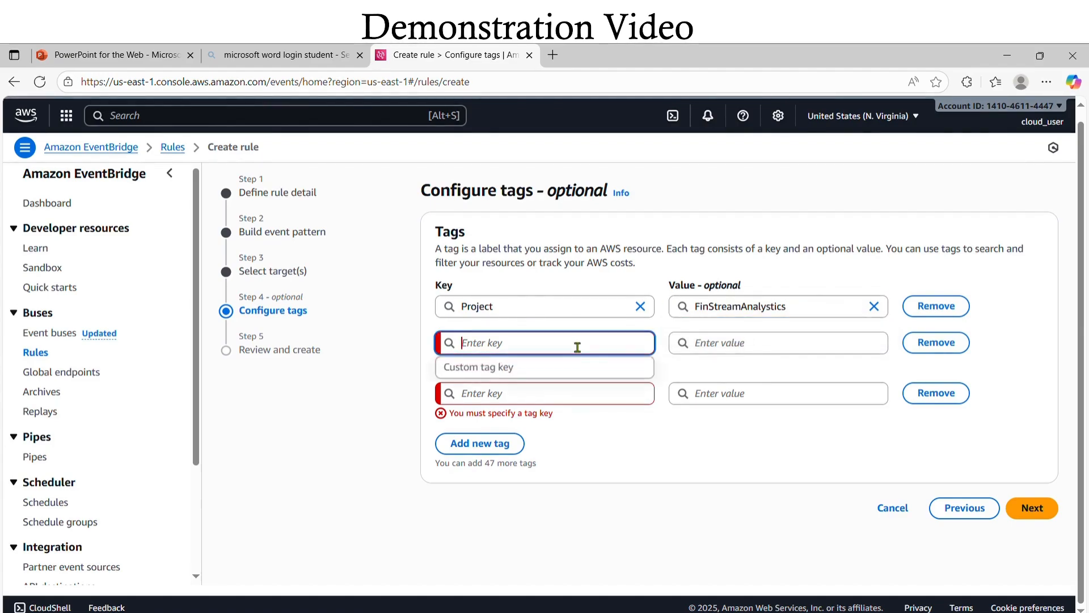
pyautogui.write('Use')
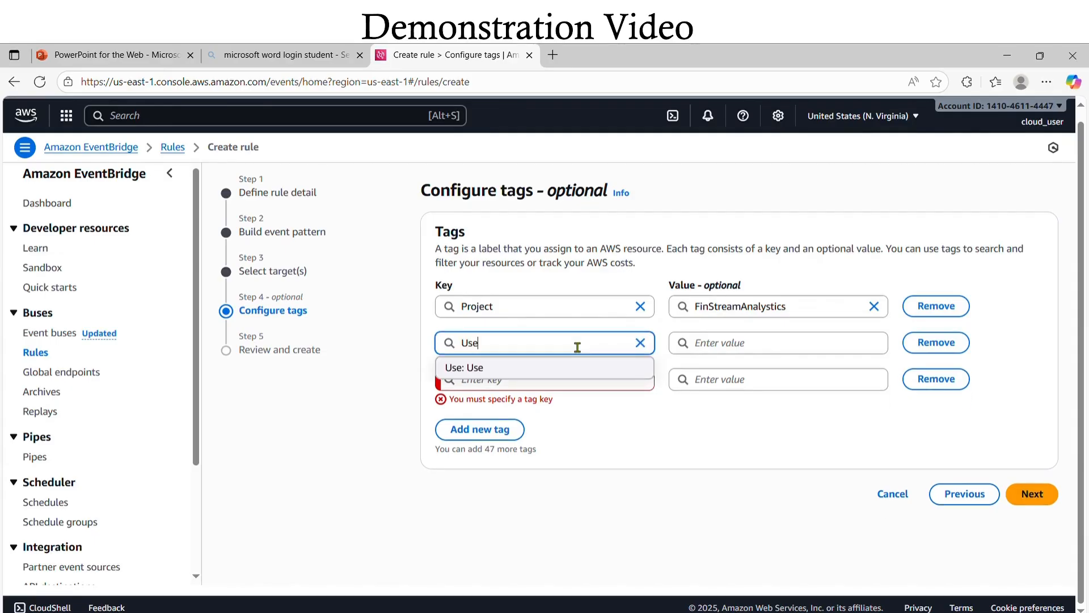
pyautogui.write('cASE')
pyautogui.press('BackSpace')
pyautogui.press('BackSpace')
pyautogui.press('BackSpace')
pyautogui.write('Case')
pyautogui.click(732, 349)
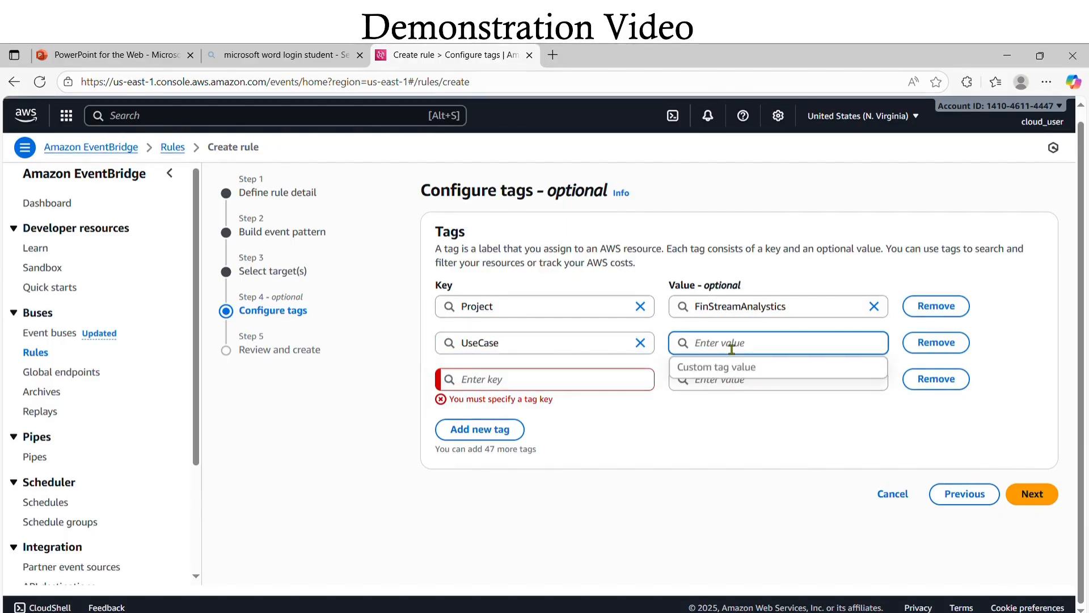
pyautogui.write('Cod')
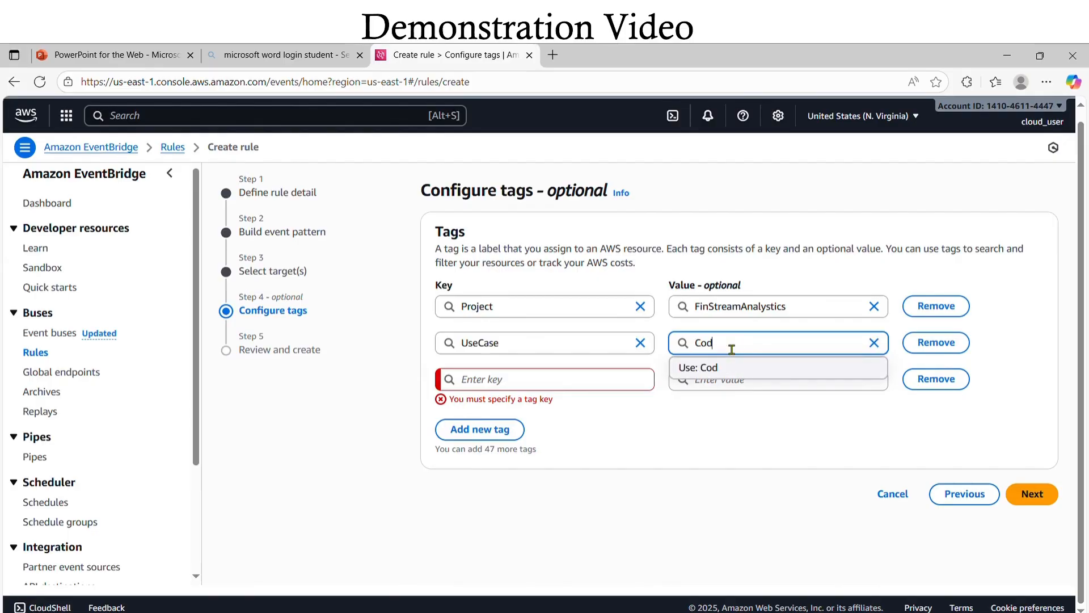
pyautogui.write('eCommitNotifi')
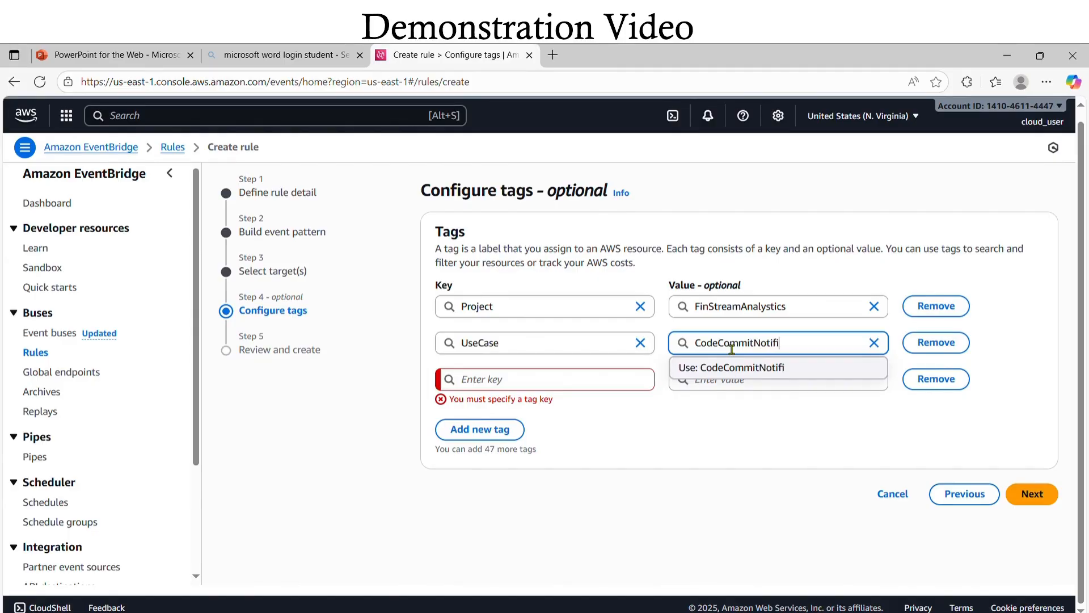
pyautogui.write('cations')
pyautogui.click(755, 368)
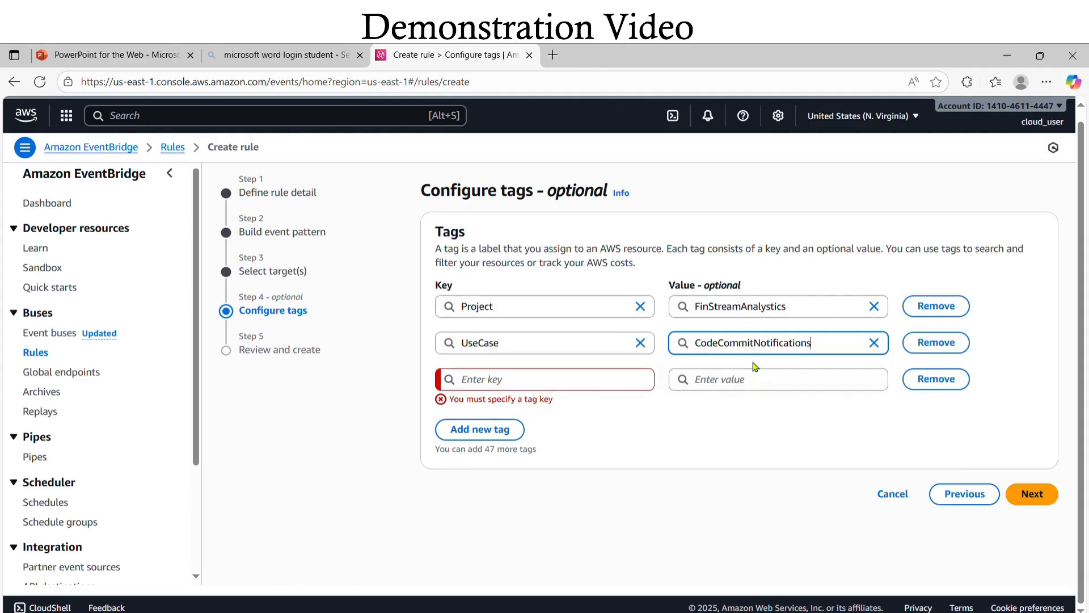
# - Fill the rule's third tag row with key BusinessImpact and value QAVisibility
pyautogui.click(575, 389)
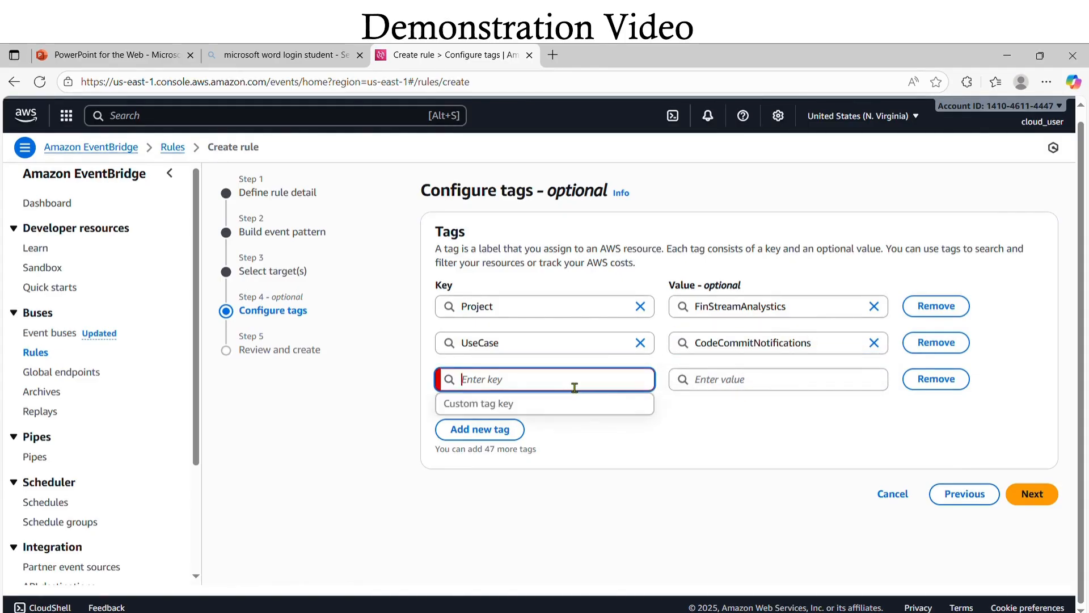
pyautogui.write('Busines')
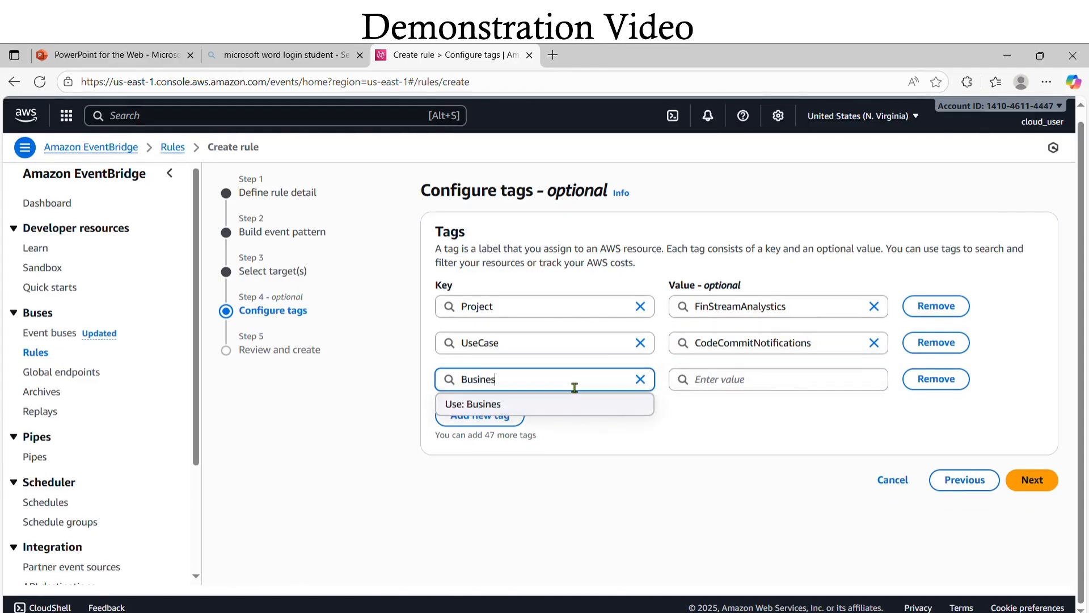
pyautogui.write('sImpact')
pyautogui.click(725, 389)
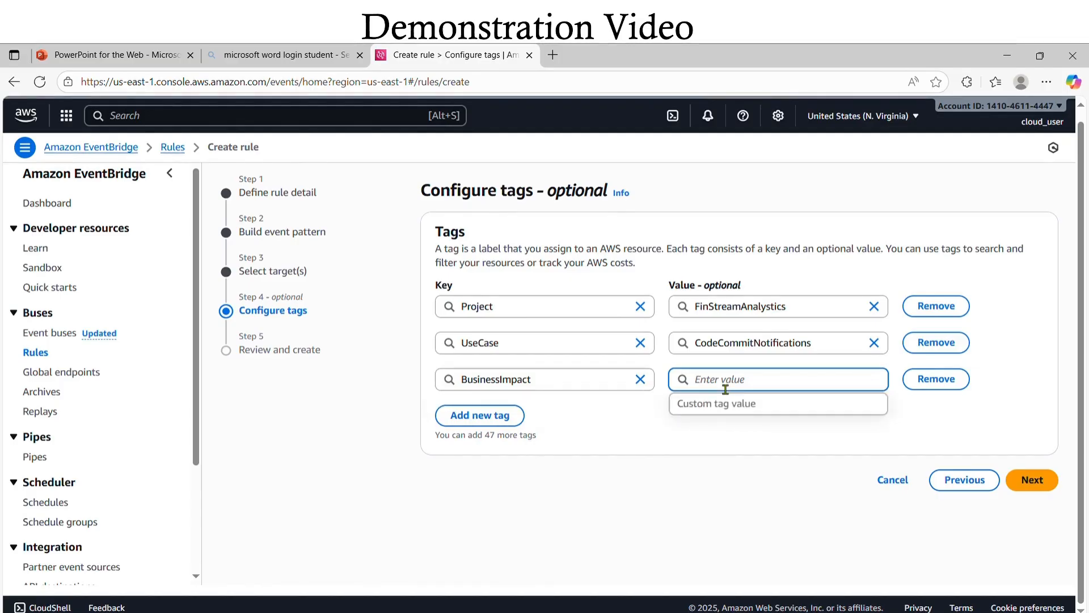
pyautogui.write('QA')
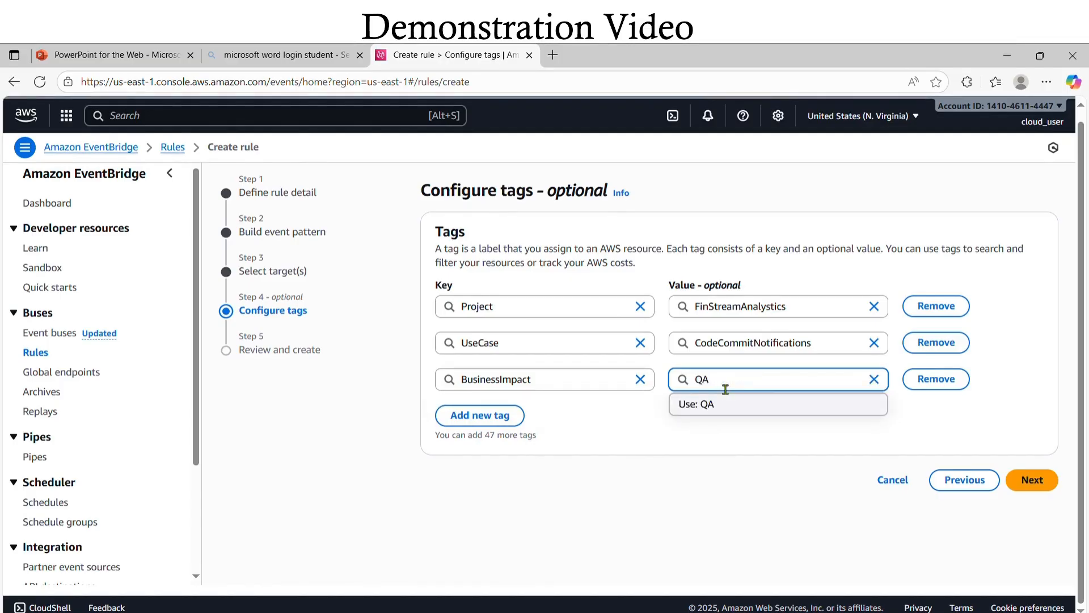
pyautogui.write('Visibility')
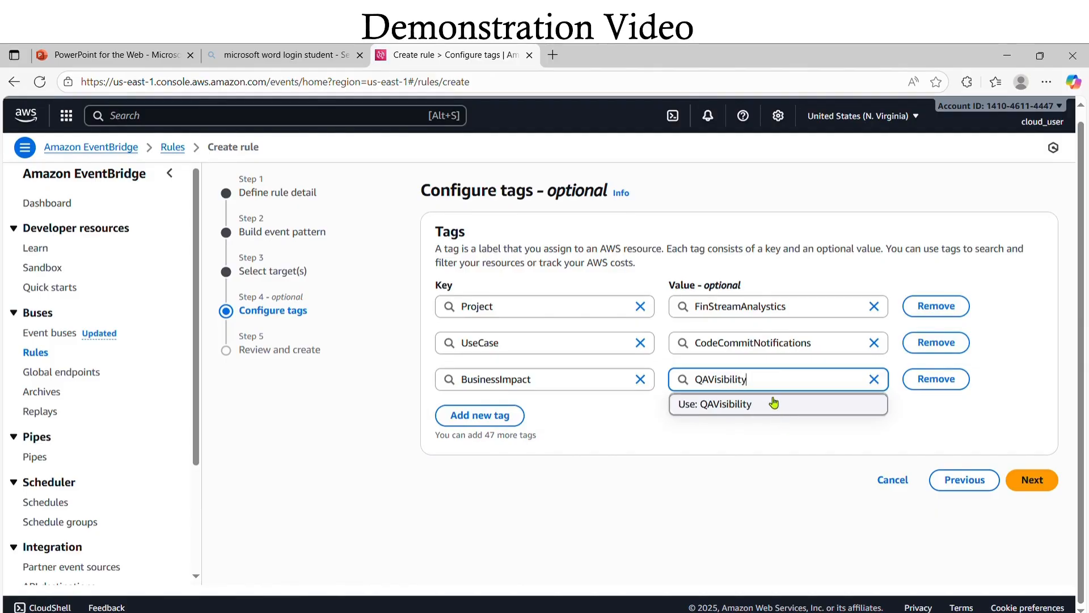
pyautogui.click(752, 410)
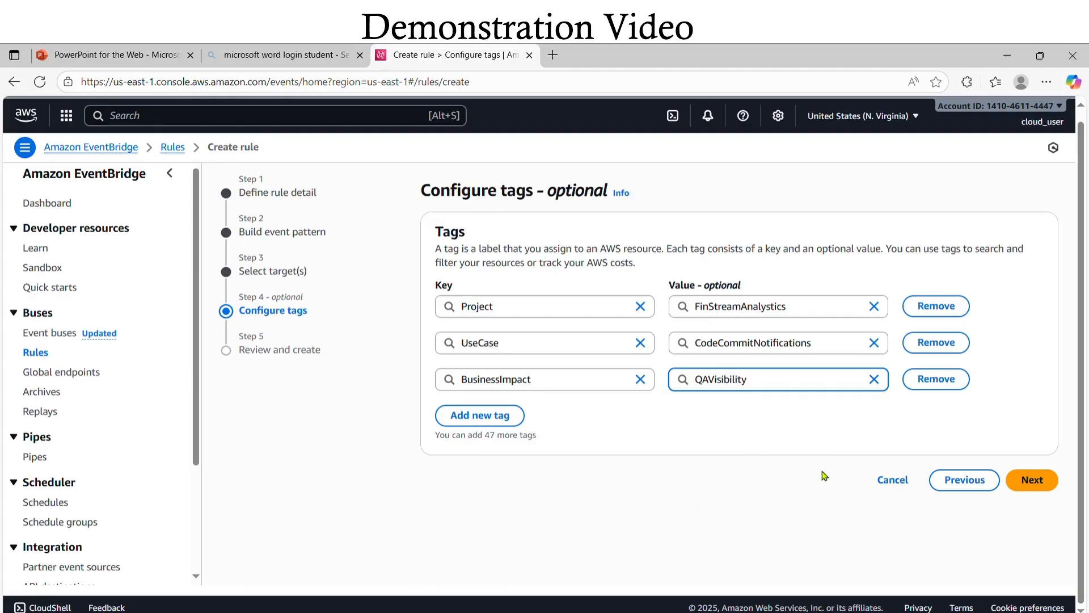
# - Continue to the review of the rule configuration and create the codecommitrule rule
pyautogui.click(1039, 481)
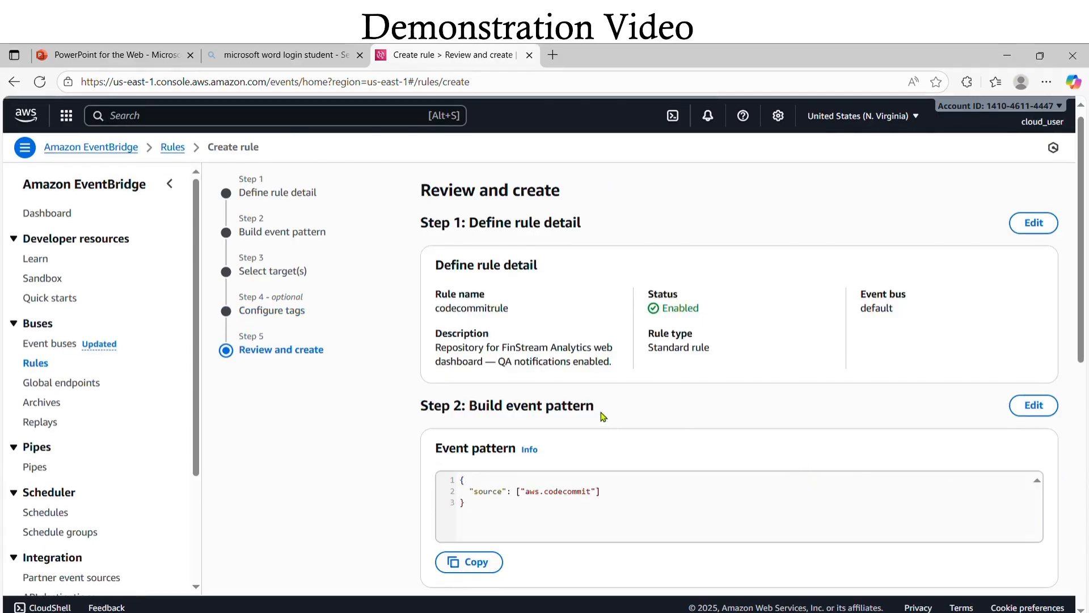
pyautogui.scroll(-3, 603, 417)
pyautogui.scroll(-6, 602, 417)
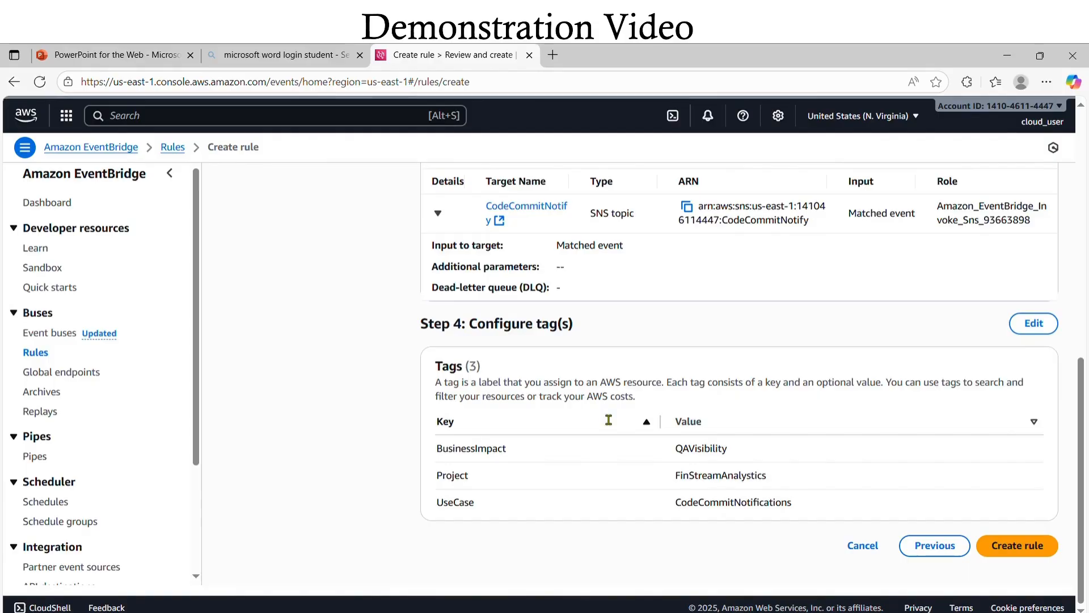
pyautogui.click(1009, 545)
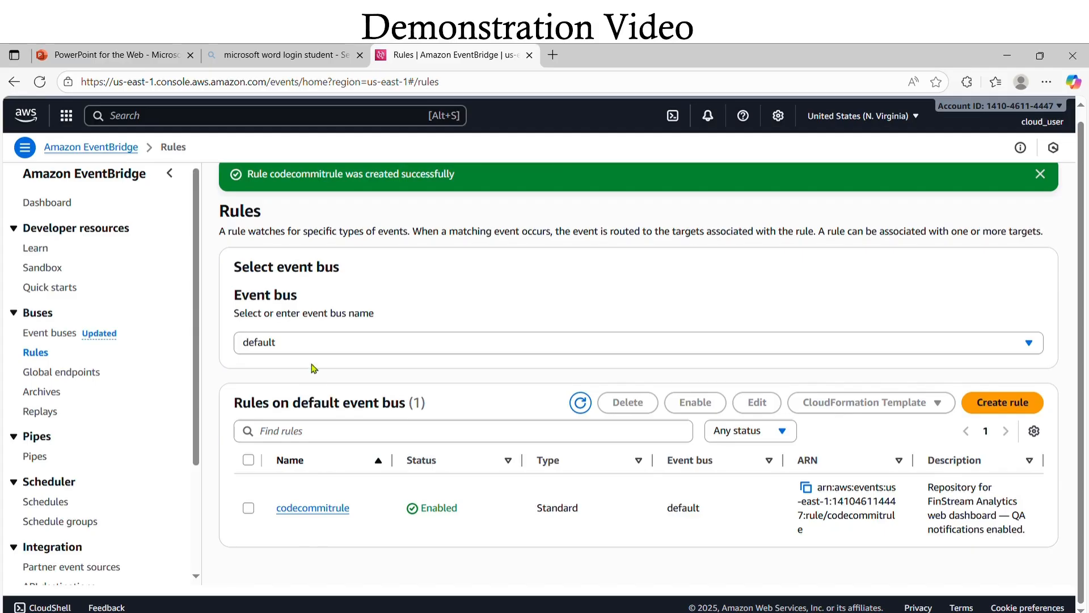
# - Search the console for CodeCommit and open its codecommitnotifications repository
pyautogui.scroll(1, 314, 368)
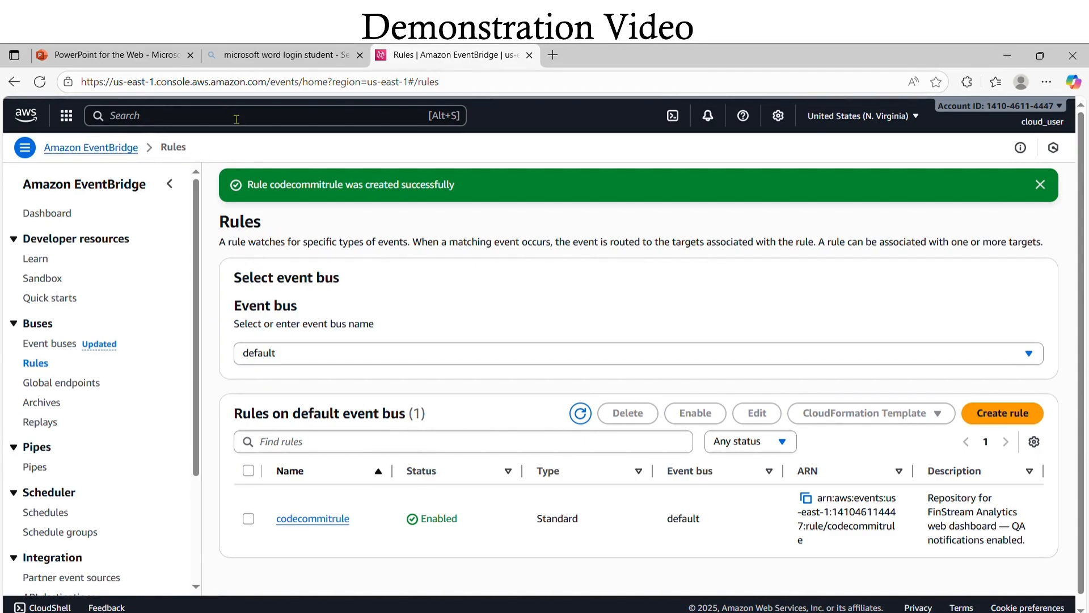
pyautogui.click(157, 125)
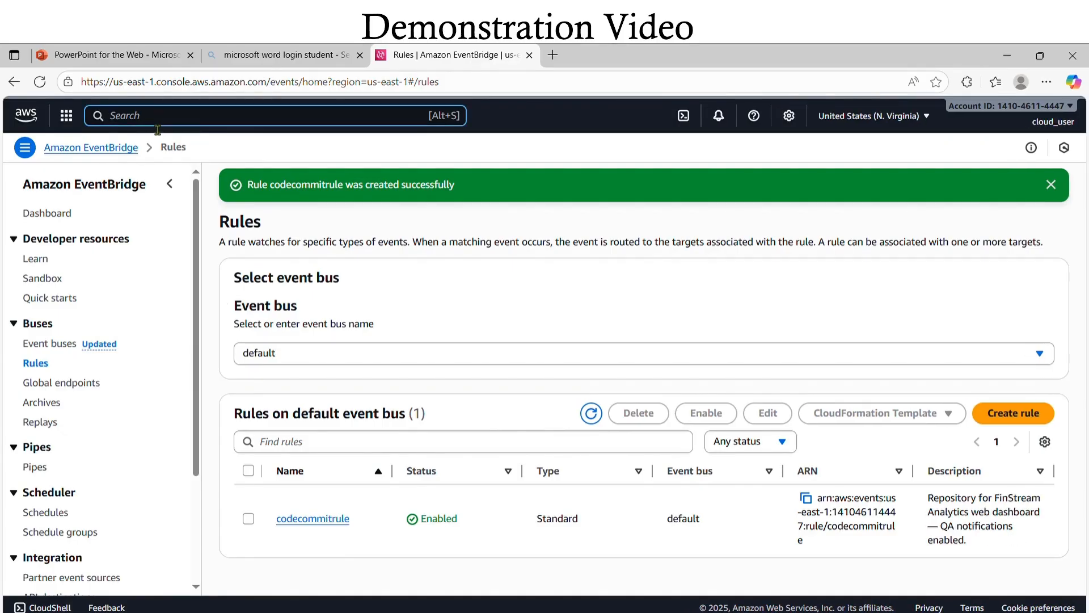
pyautogui.write('code')
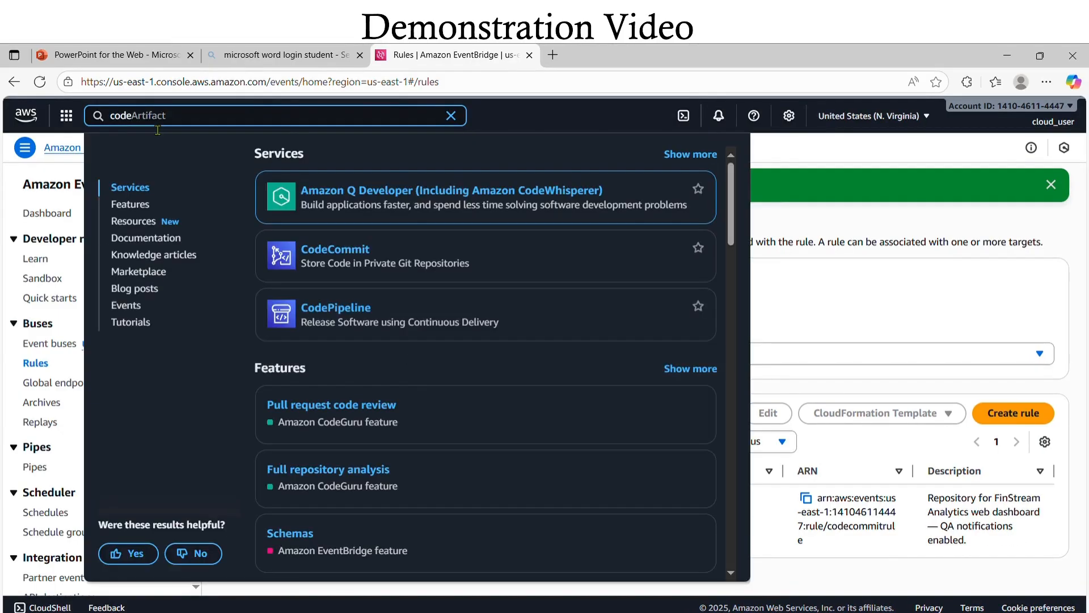
pyautogui.click(347, 252)
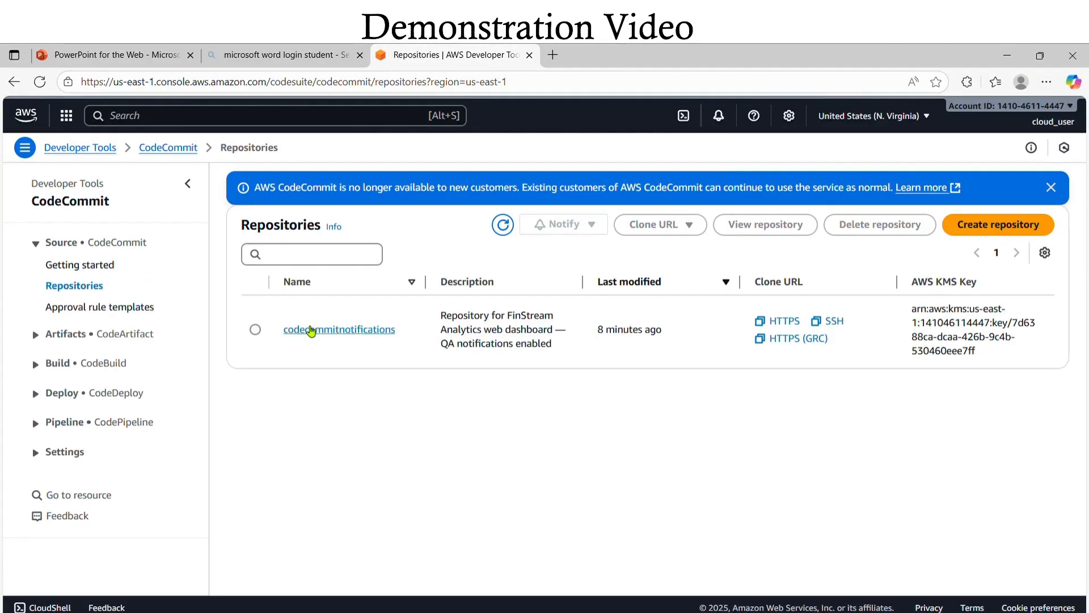
pyautogui.click(311, 330)
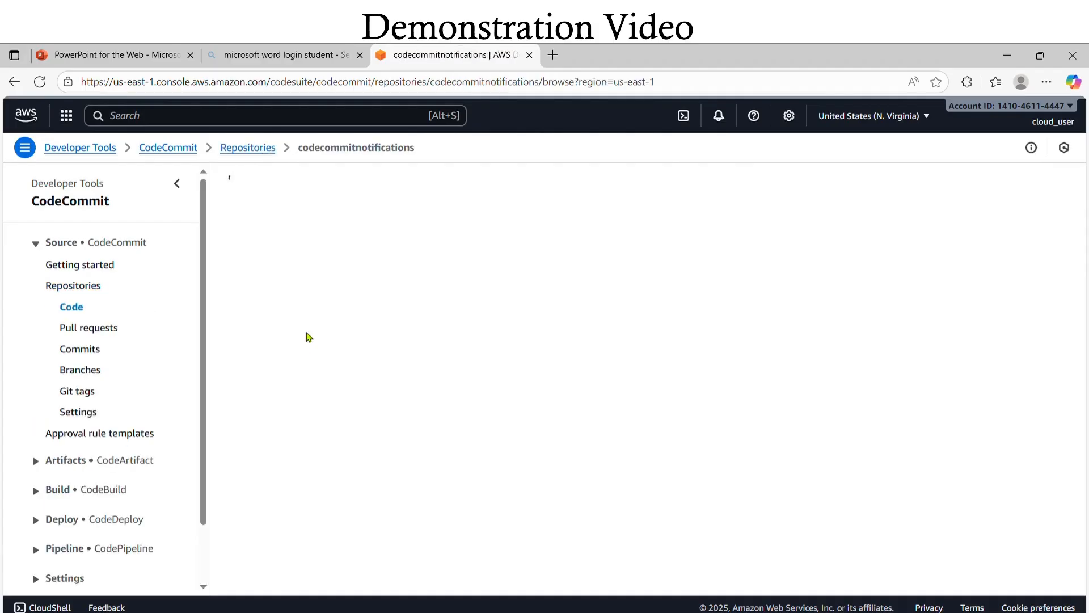
# - Start a file upload to the codecommitnotifications repository and choose lambda_function.py as the file
pyautogui.scroll(-5, 352, 462)
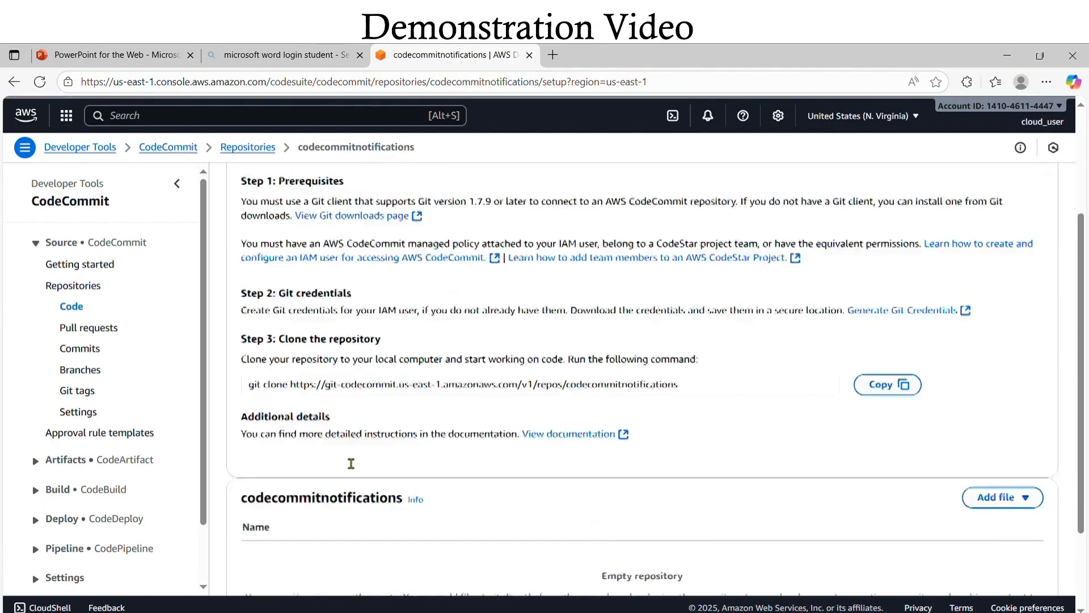
pyautogui.click(1022, 383)
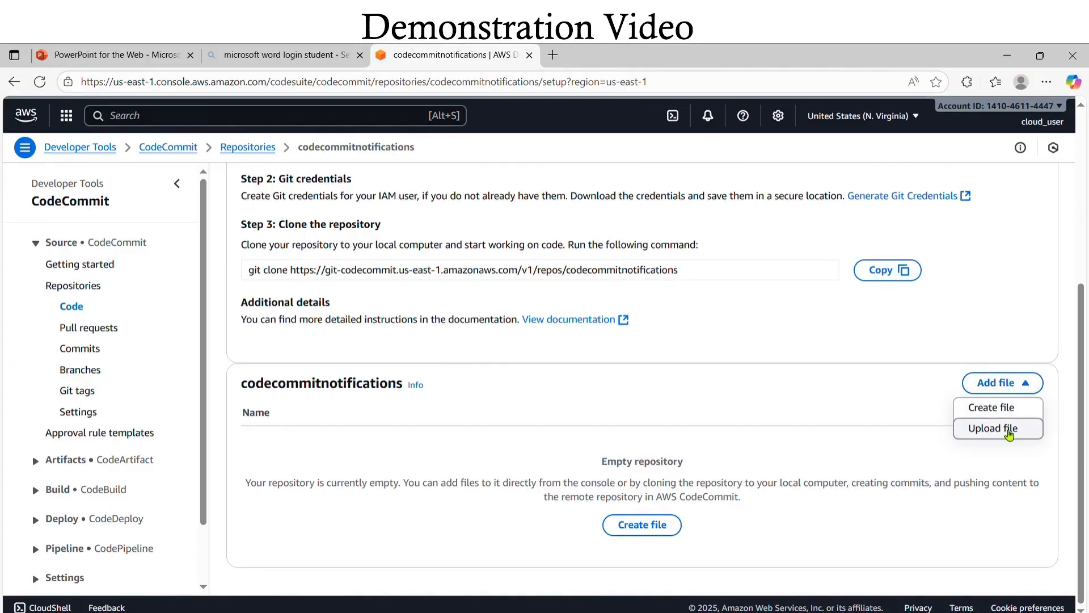
pyautogui.click(1009, 433)
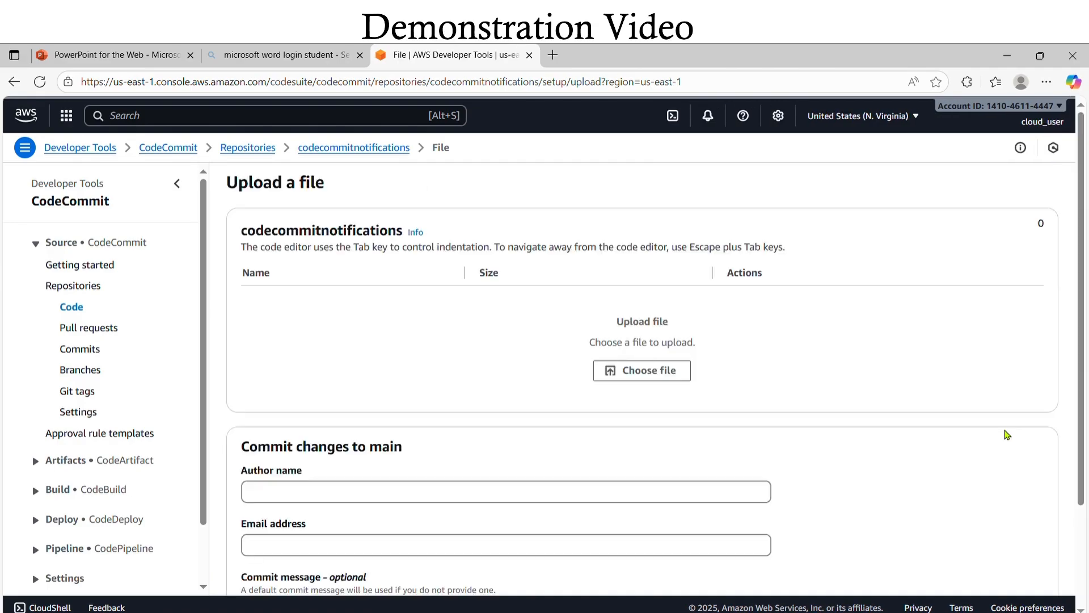
pyautogui.click(652, 380)
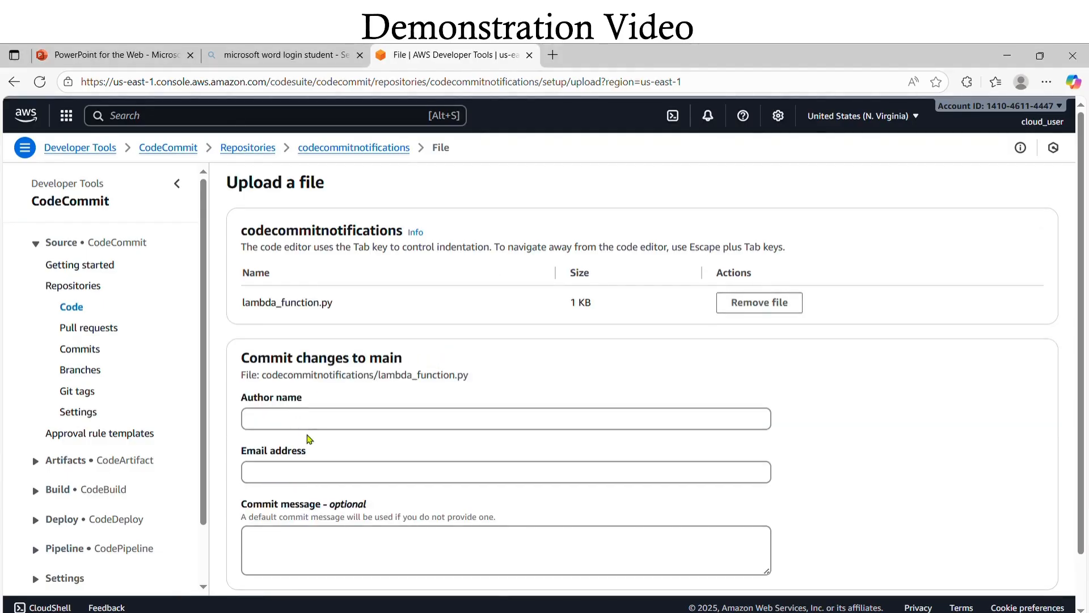
# - Enter the author's name, e-mail address and message "Initial commit: lambda_function.py with project skeleton", and commit the file to main
pyautogui.click(332, 423)
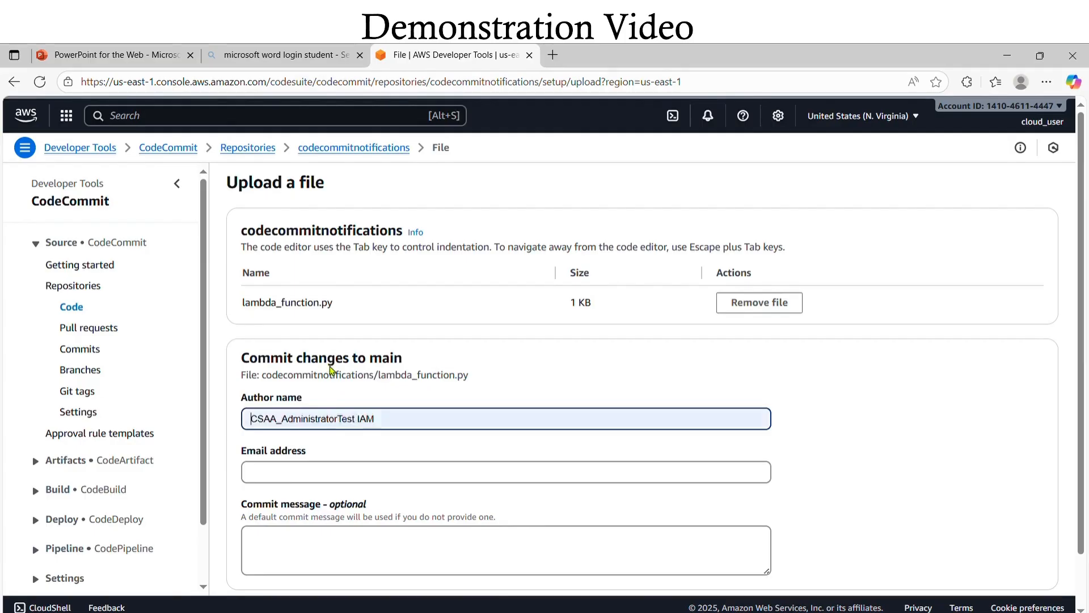
pyautogui.click(341, 294)
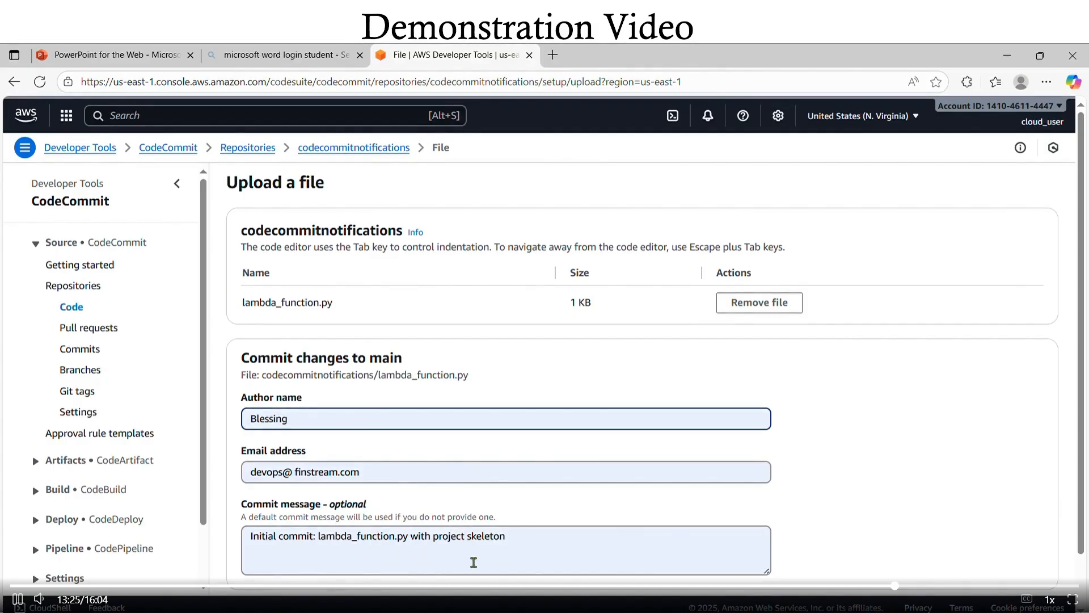
pyautogui.scroll(-1, 872, 437)
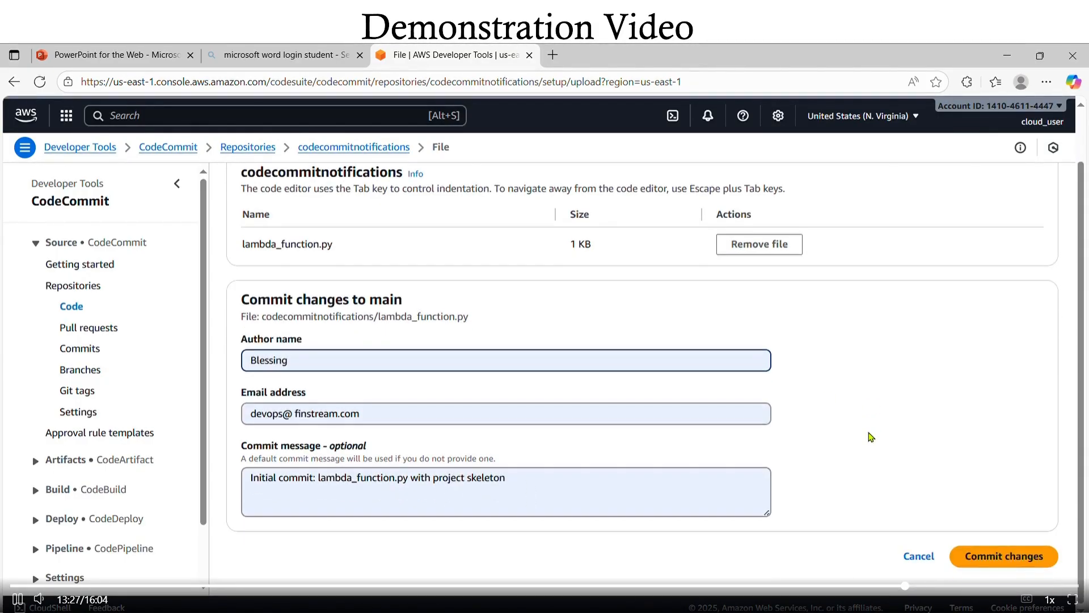
pyautogui.click(986, 559)
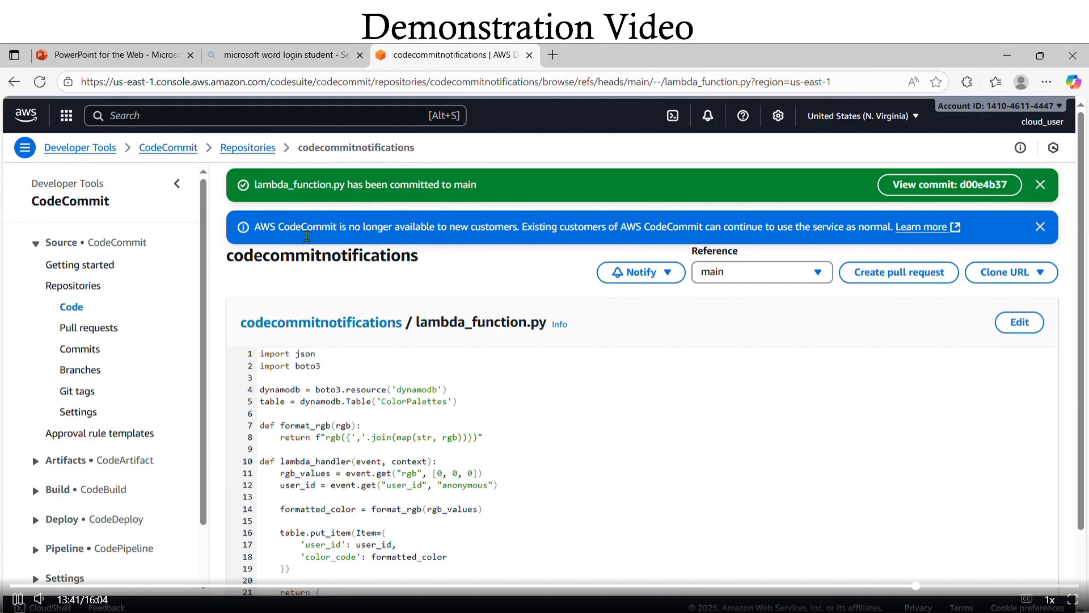
pyautogui.scroll(-2, 347, 414)
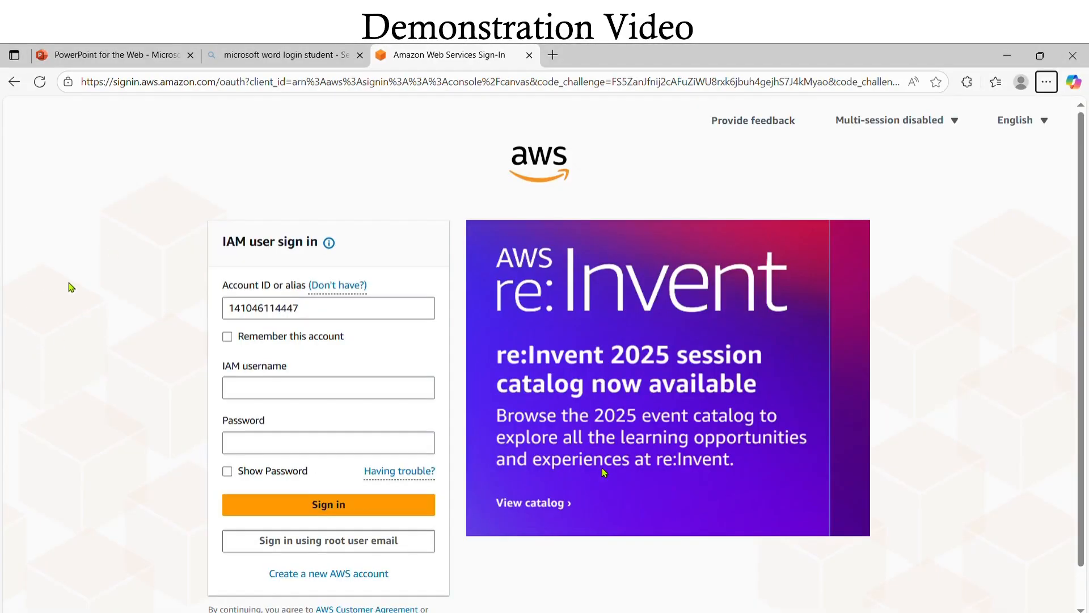
pyautogui.click(666, 461)
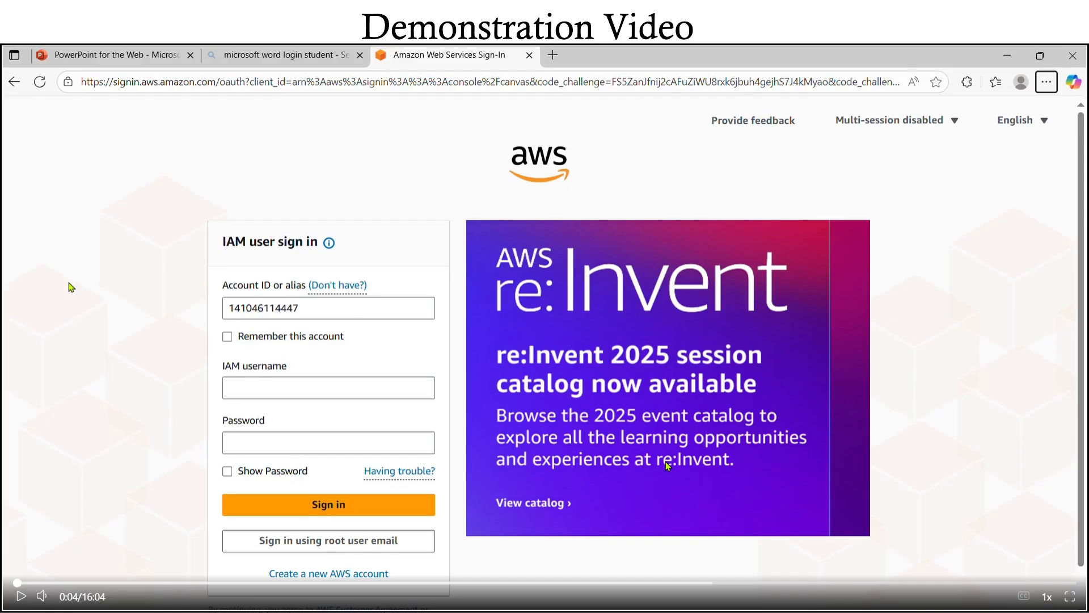